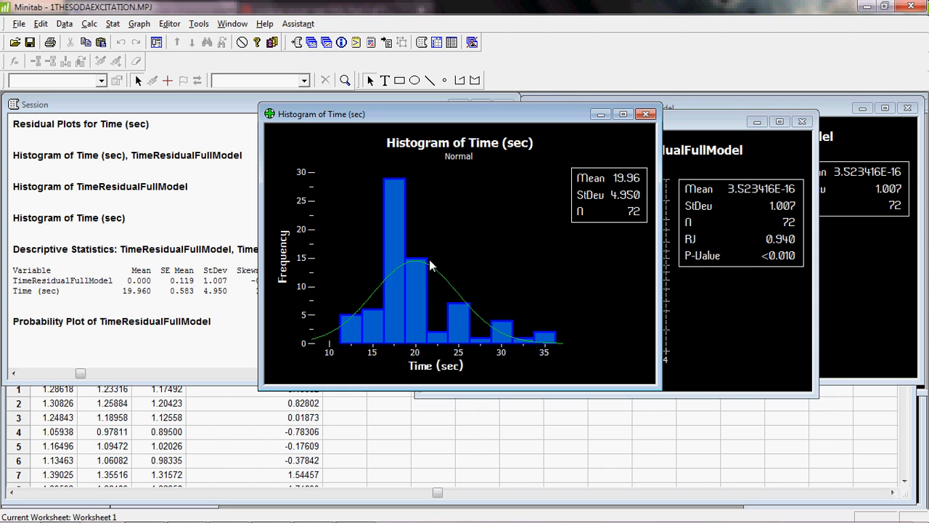
- Arrange the Time (sec) and TimeResidualFullModel histogram windows side by side to compare their distributions
drag(565, 116, 232, 113)
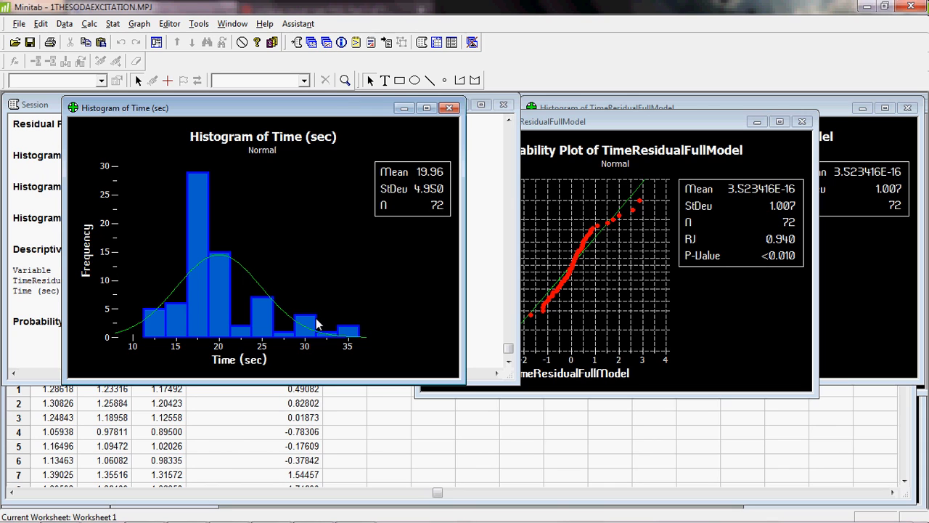
click(757, 122)
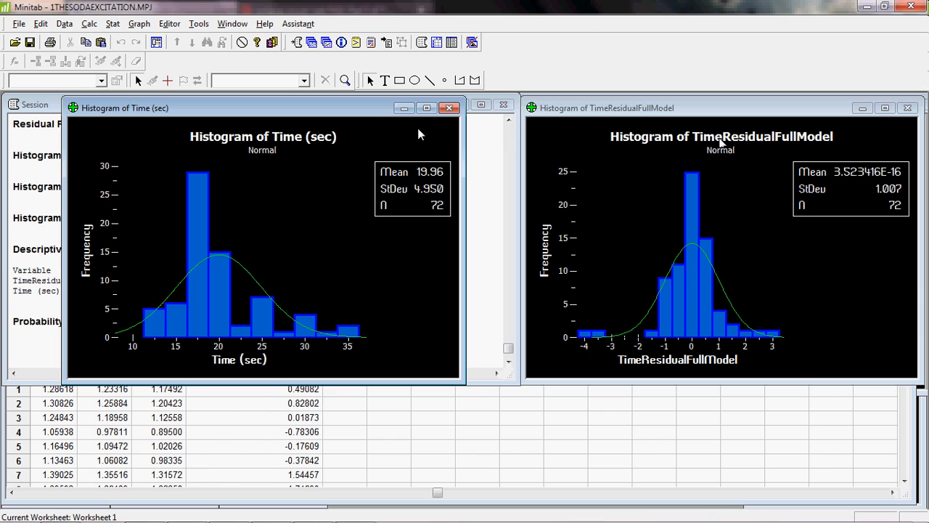
drag(379, 109, 802, 204)
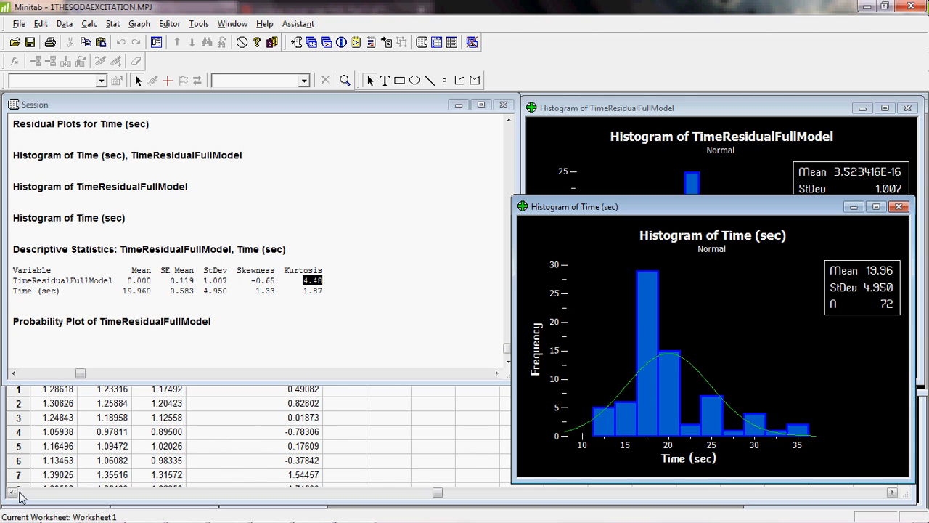
- Bring the worksheet forward and open the Calculator, storing the result in a new variable named LogTime
click(334, 430)
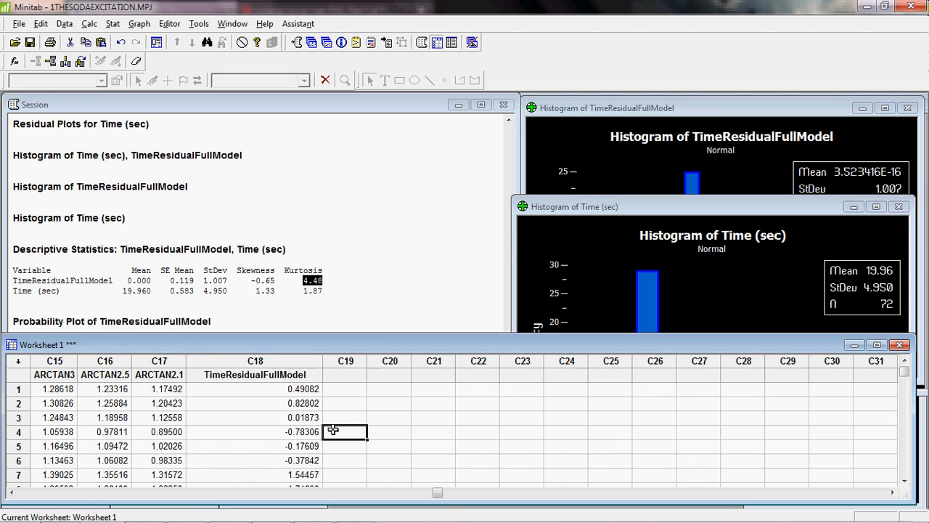
click(43, 495)
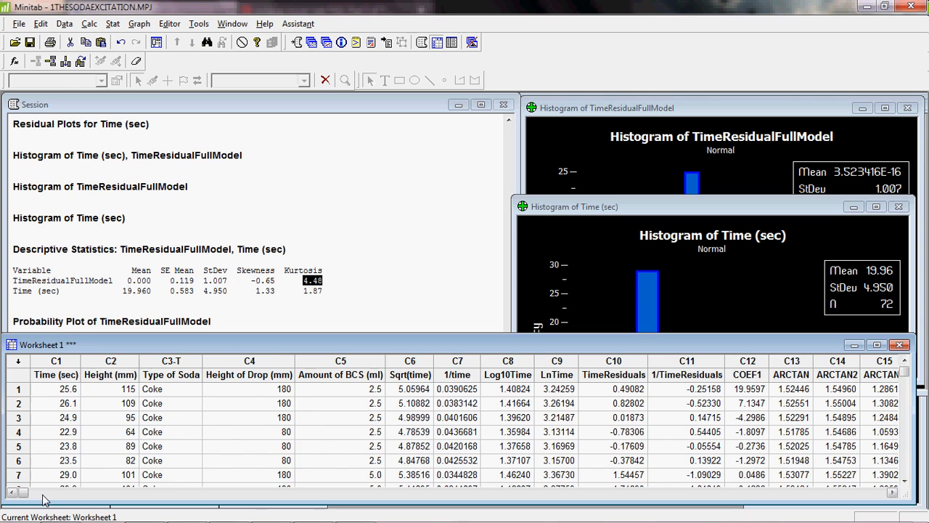
drag(26, 494, 27, 493)
click(91, 24)
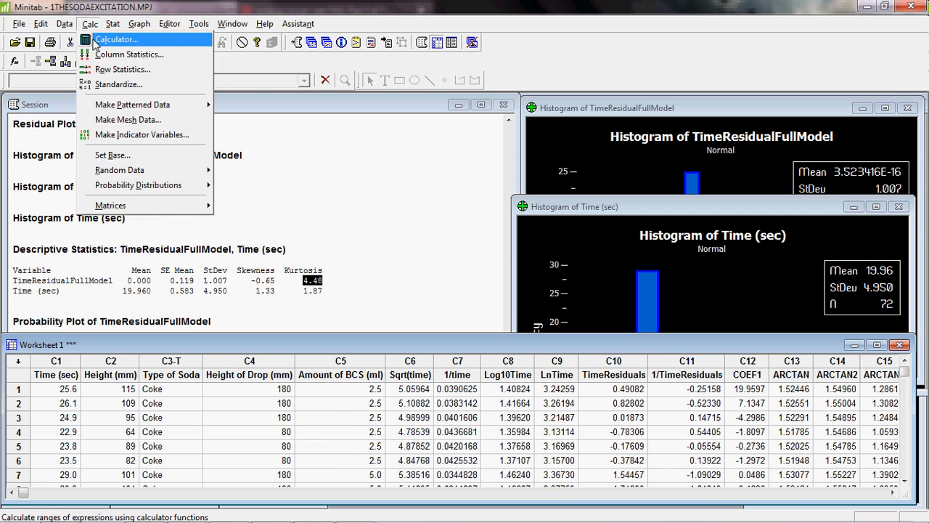
click(105, 40)
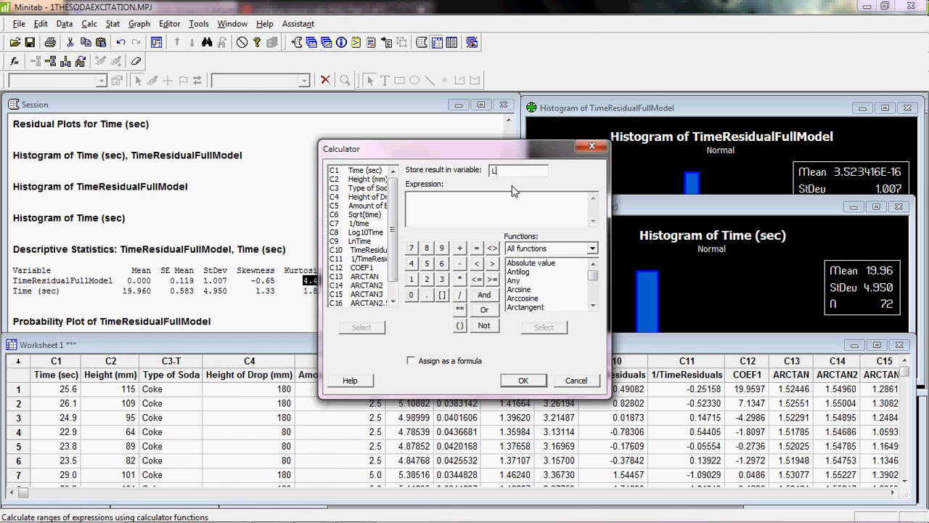
text(ogTime)
- Build the expression LOGTEN('Time (sec)') from the Logarithm functions and run the calculation
click(366, 171)
click(523, 214)
click(593, 248)
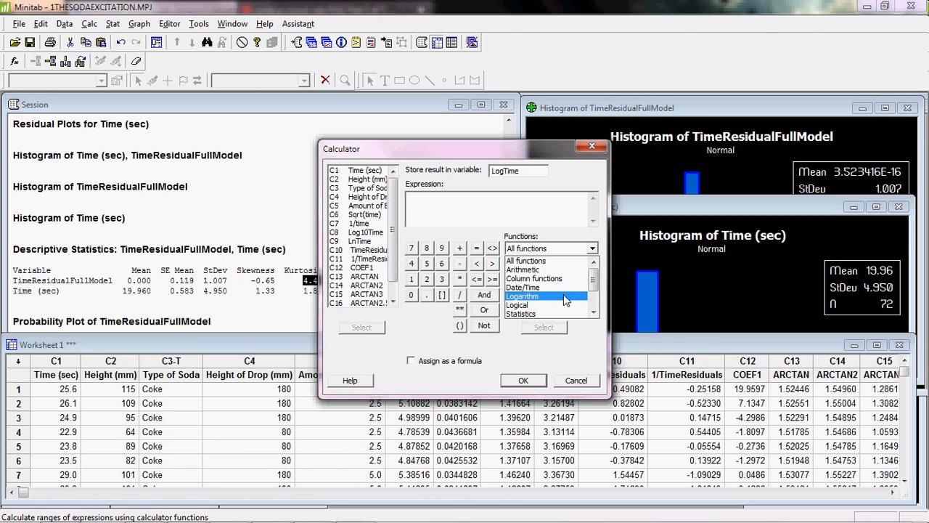
click(555, 288)
click(555, 295)
click(537, 298)
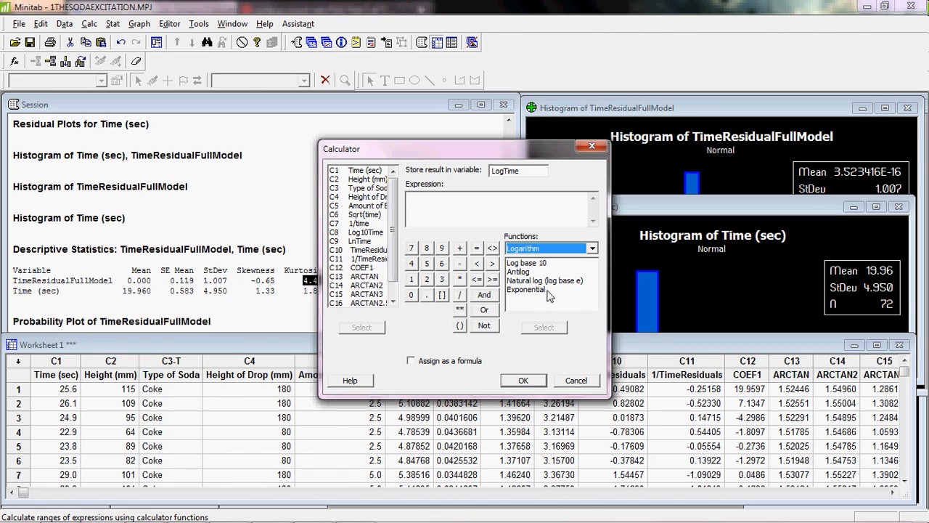
drag(515, 152, 375, 155)
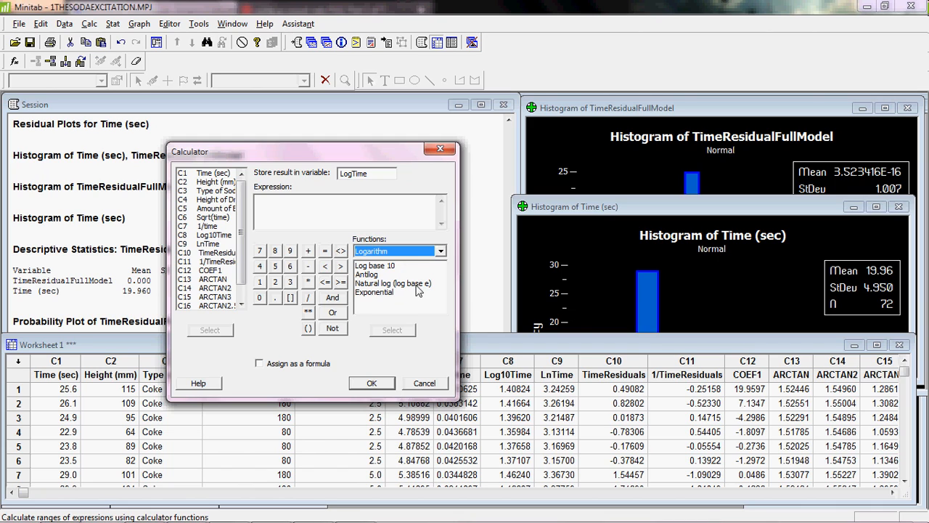
double_click(396, 267)
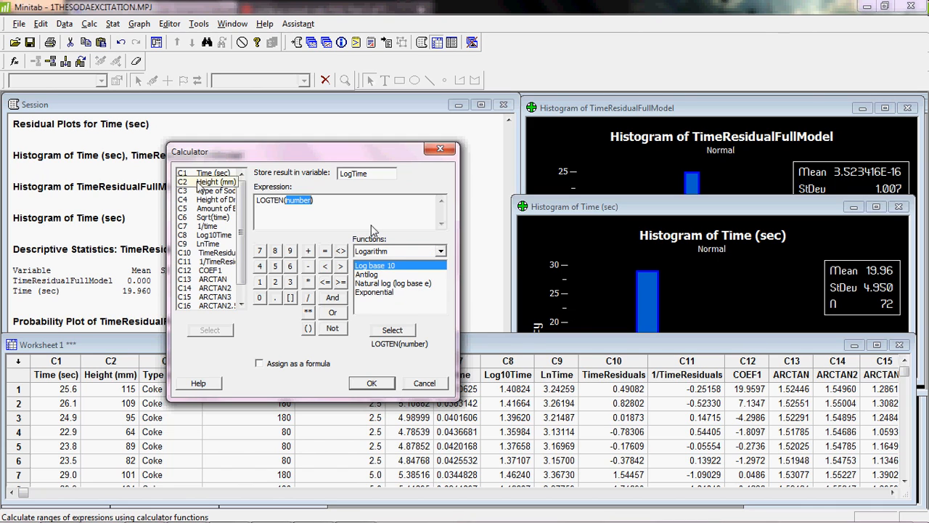
double_click(215, 175)
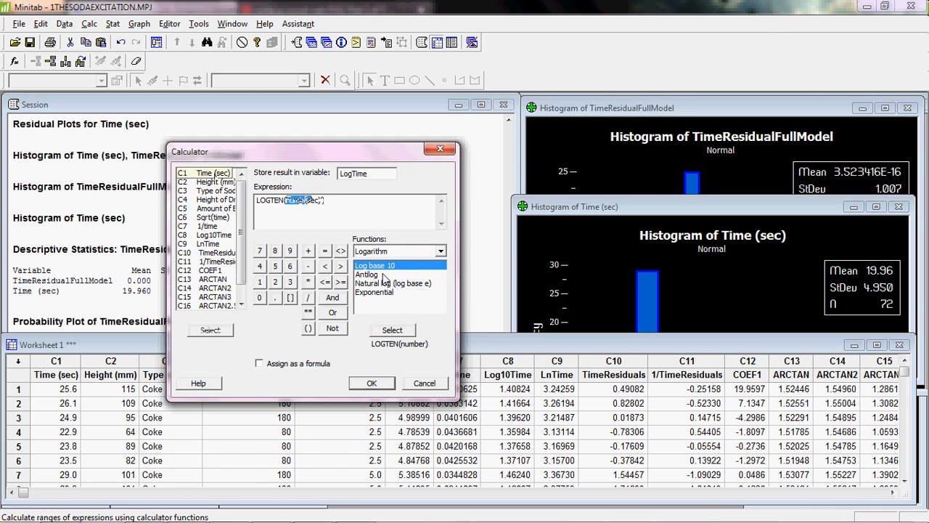
click(371, 382)
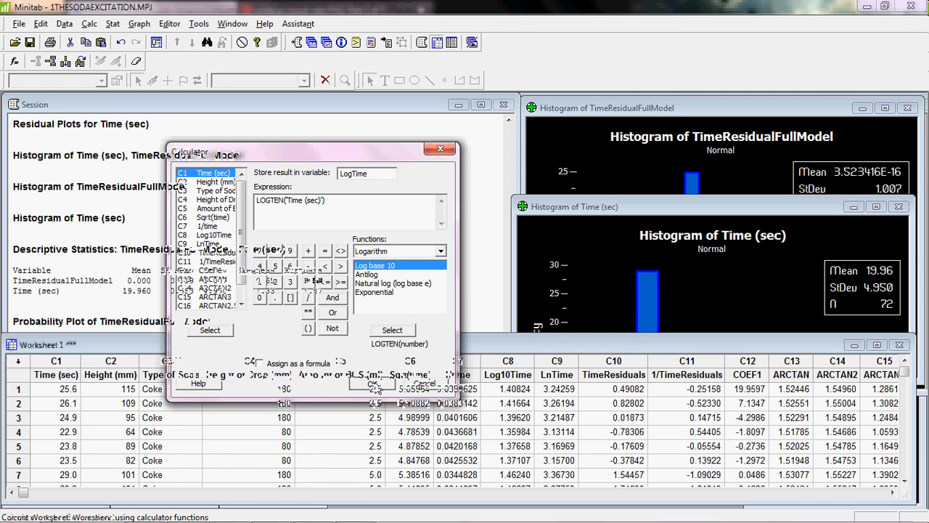
- Scroll the worksheet to the new LogTime column and select it for viewing
drag(23, 492, 195, 492)
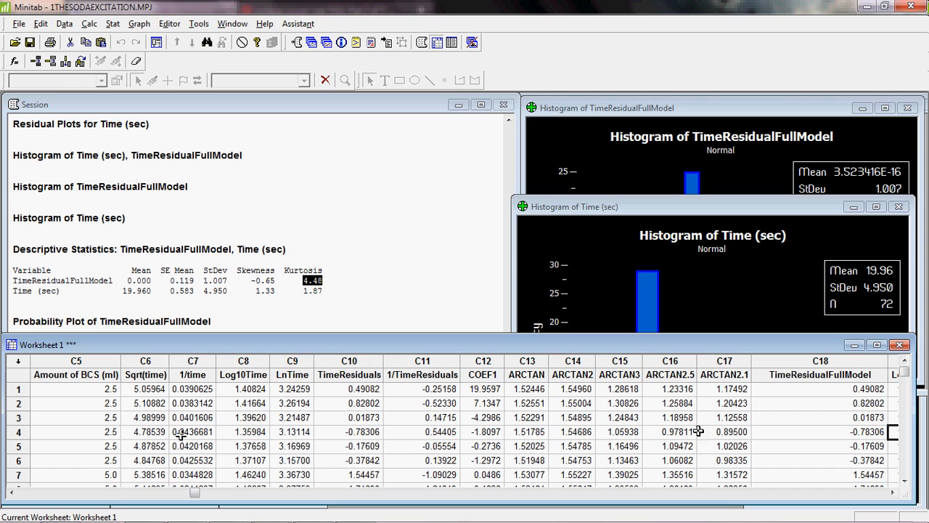
click(892, 492)
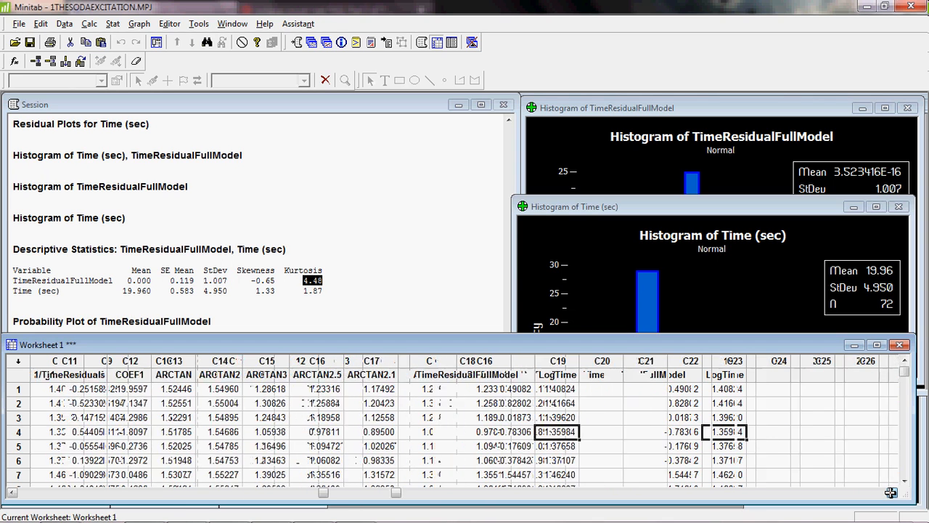
click(565, 361)
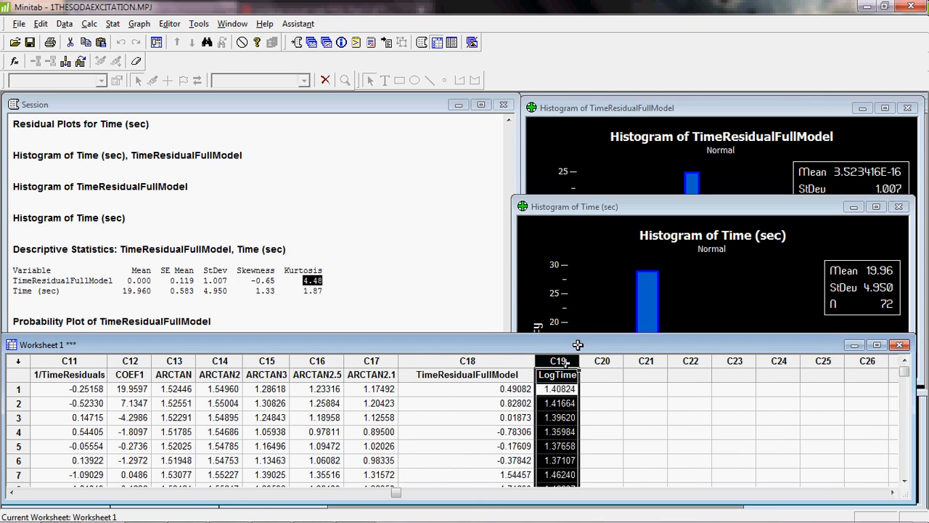
drag(574, 333, 572, 179)
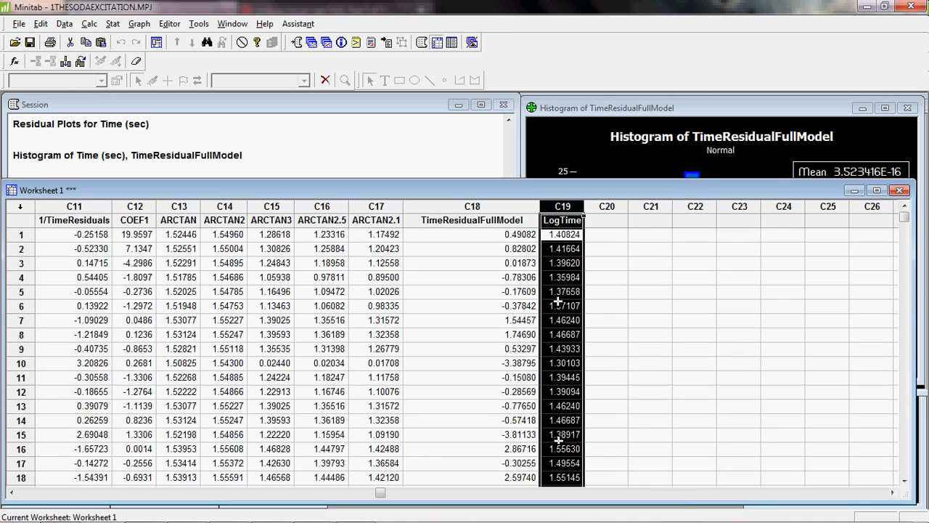
- Create a histogram with fit of the LogTime column
click(139, 23)
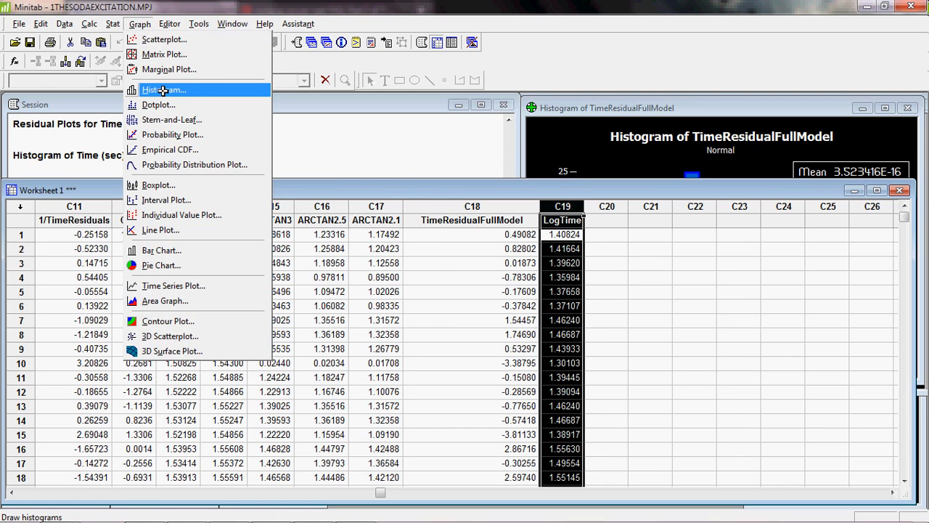
click(164, 89)
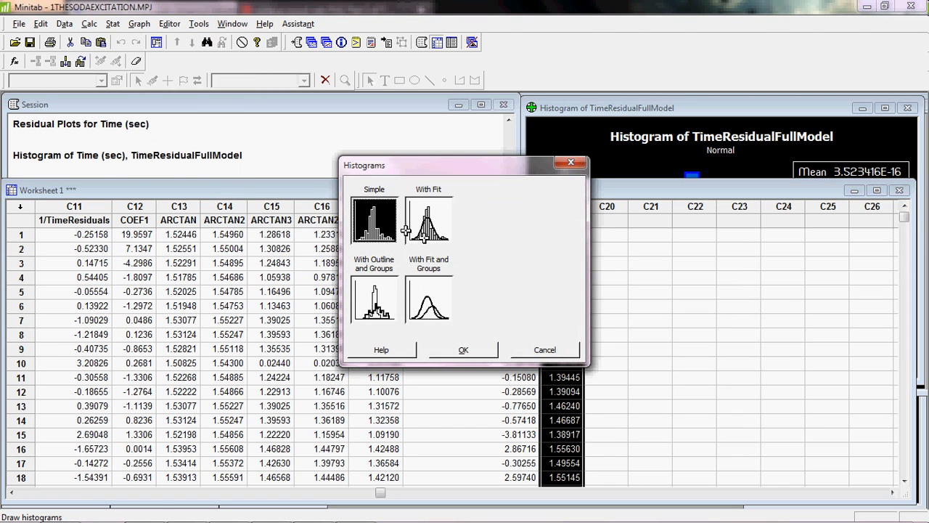
click(408, 229)
click(463, 349)
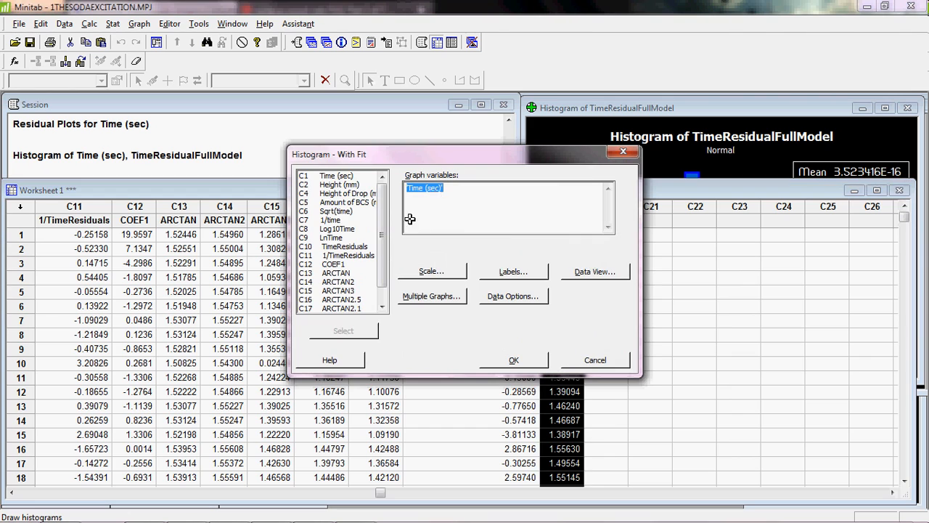
scroll(342, 276, down, 2)
double_click(336, 308)
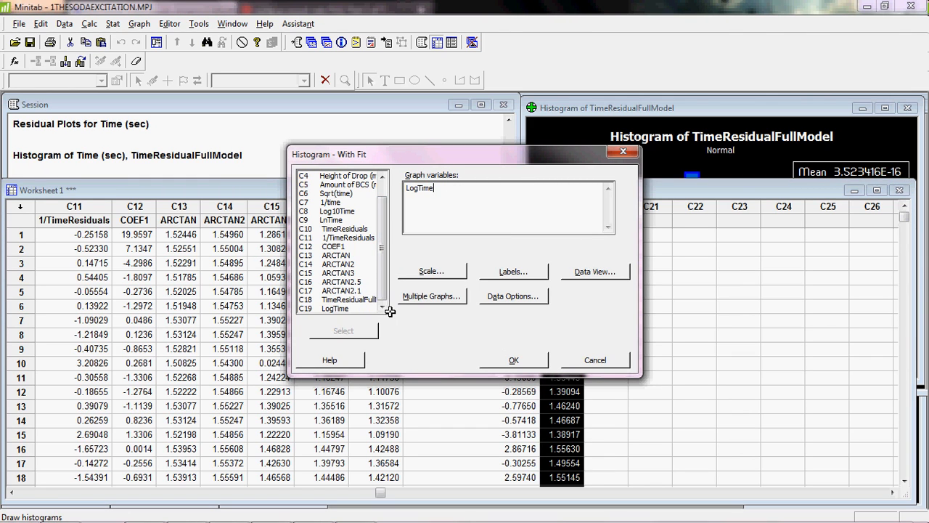
click(541, 358)
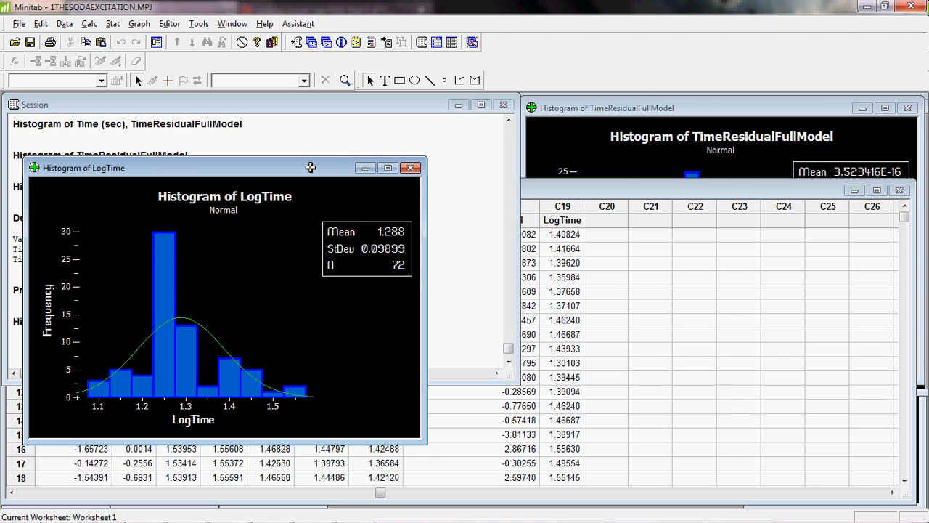
- Move the LogTime histogram aside and scroll through the worksheet columns to review them
drag(311, 168, 776, 105)
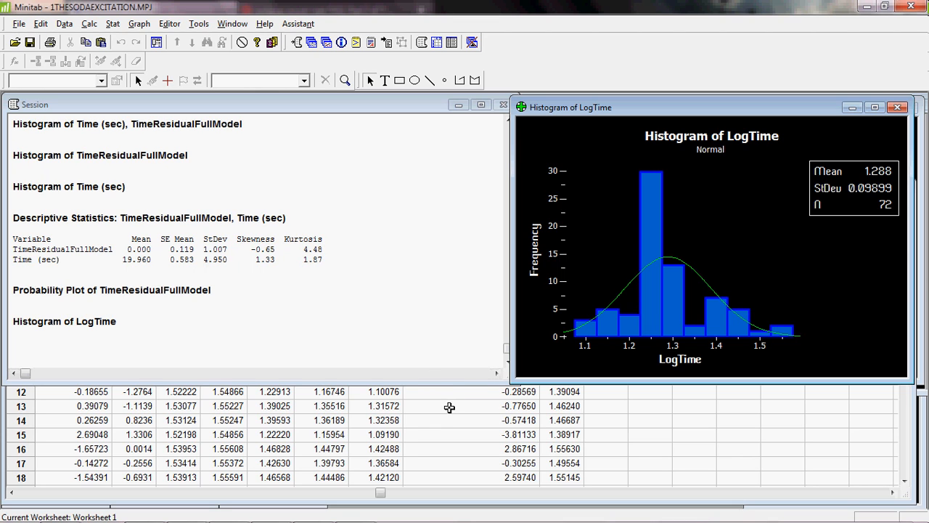
click(441, 434)
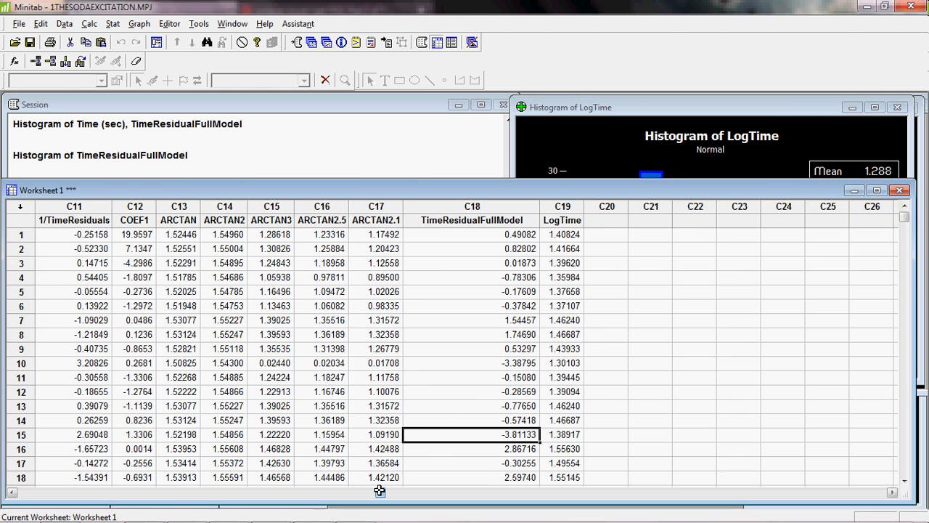
click(86, 493)
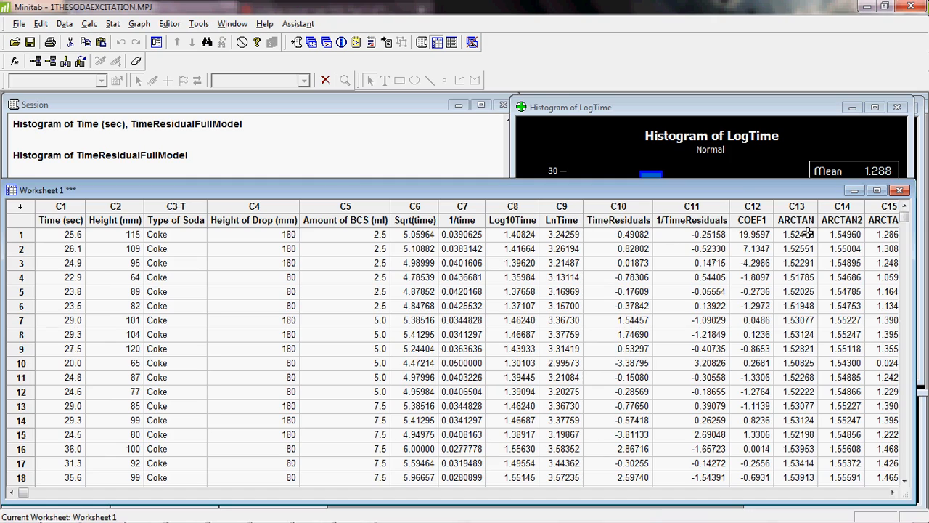
click(892, 494)
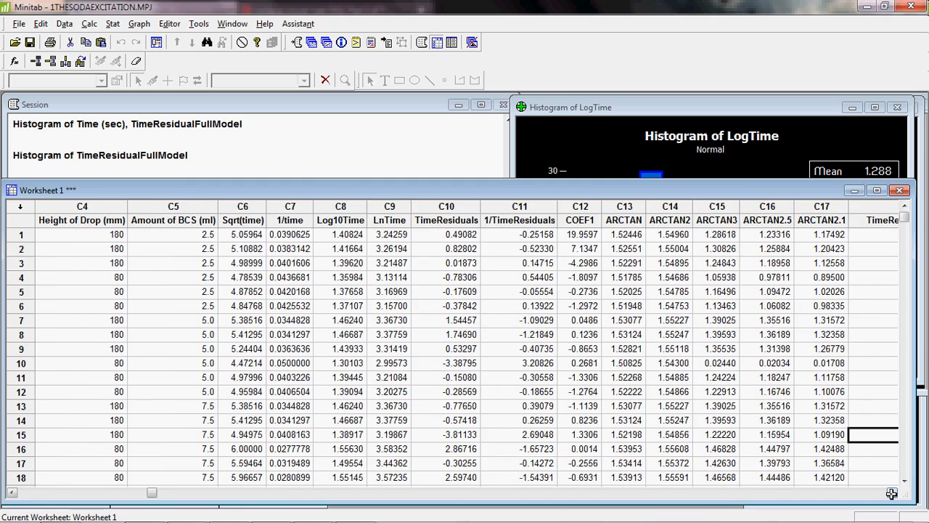
click(892, 494)
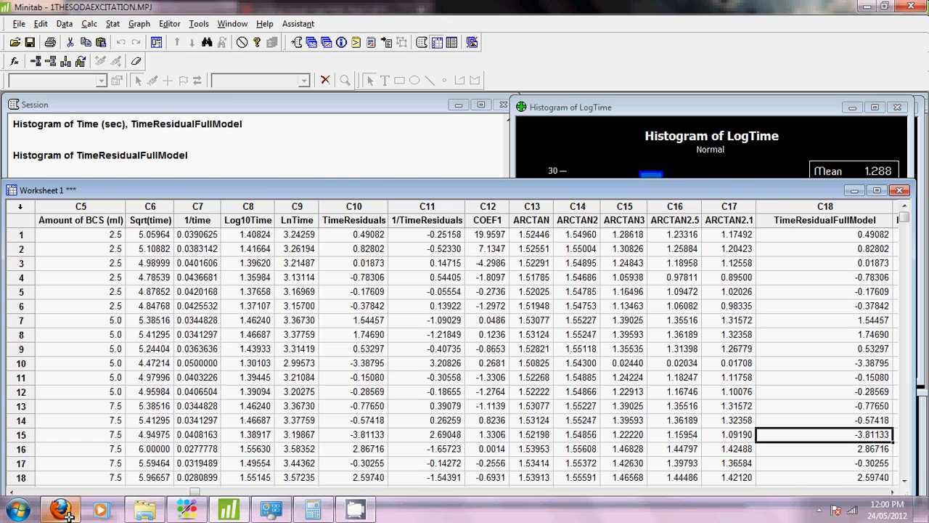
- Switch to Firefox and read the neural-nets FAQ section on transforming skewed or high-kurtosis inputs
click(66, 512)
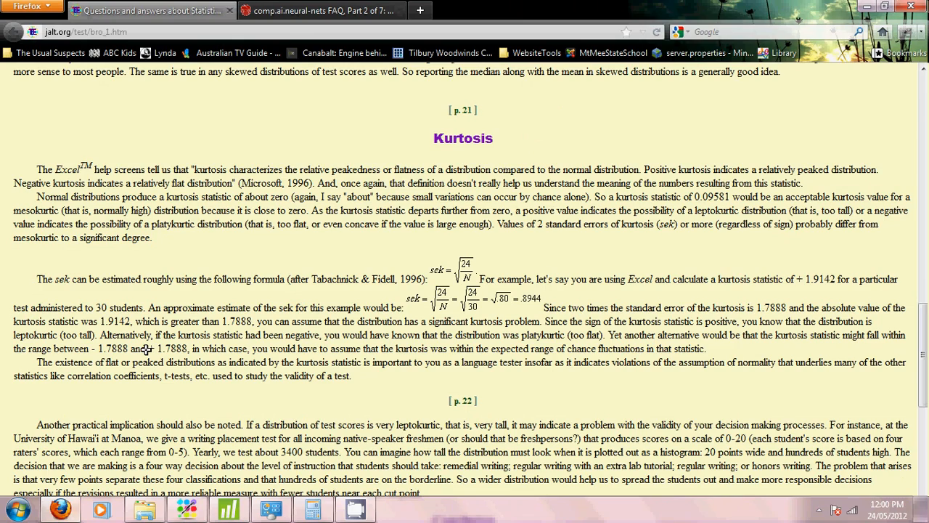
click(361, 12)
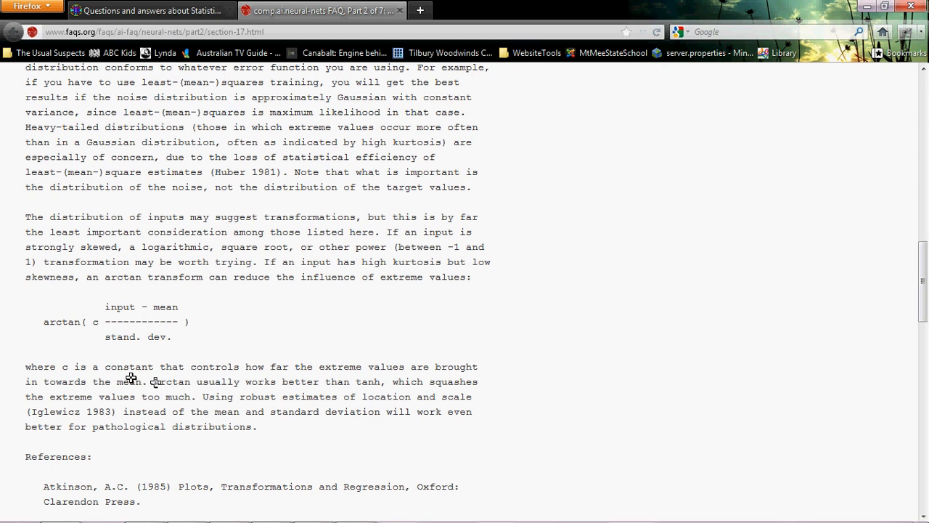
mouse_move(922, 300)
mouse_down()
mouse_move(923, 368)
mouse_move(925, 282)
mouse_up()
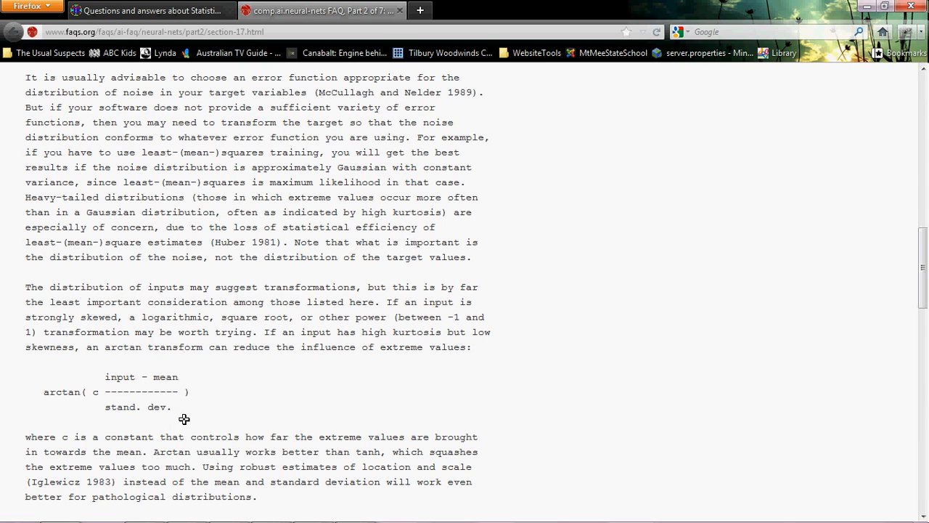
- Switch back to Minitab and open the Calculator
mouse_move(392, 512)
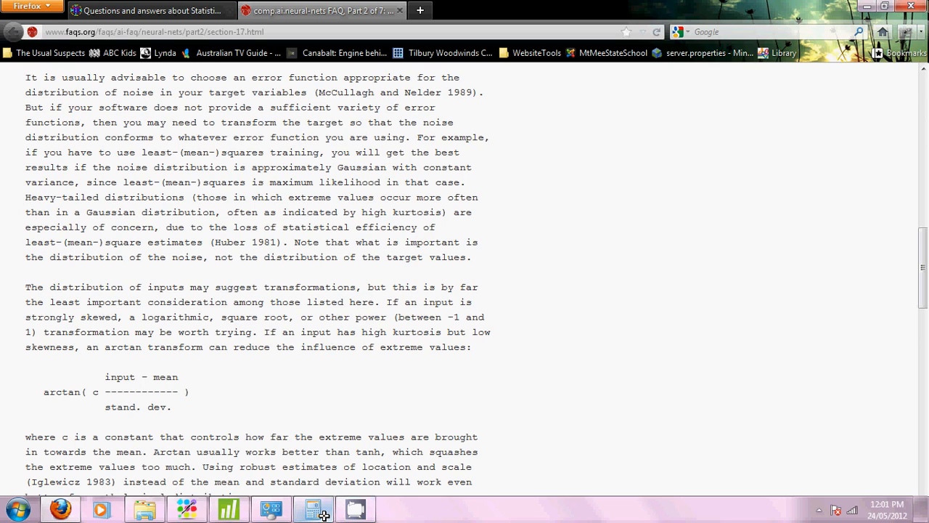
mouse_move(322, 514)
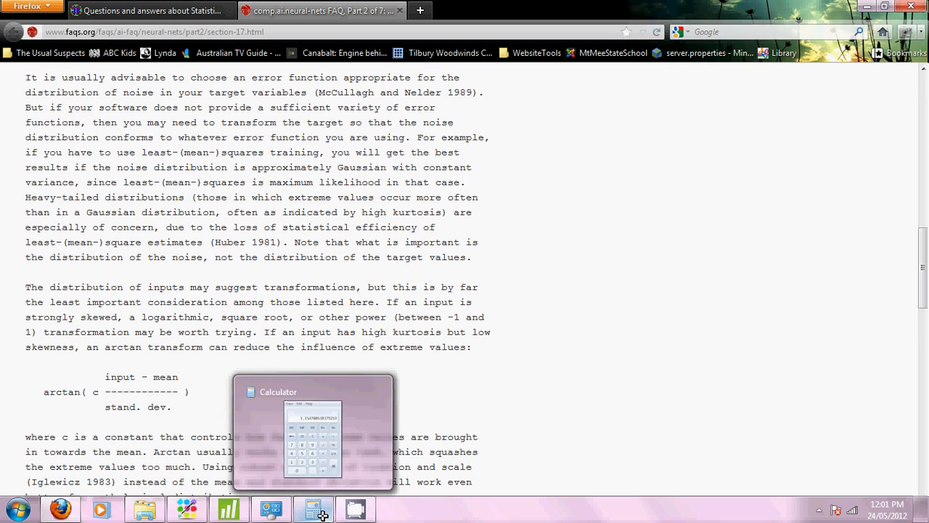
click(231, 511)
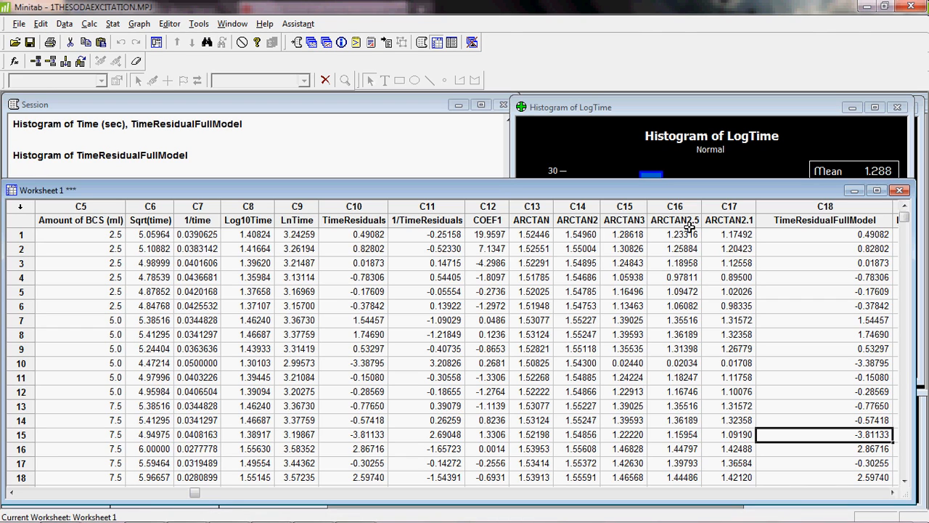
click(89, 24)
click(89, 24)
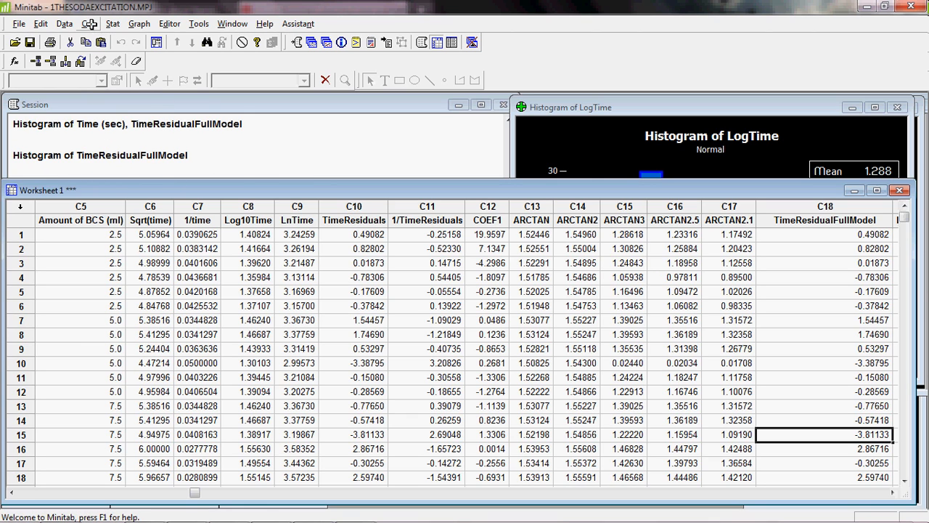
click(89, 24)
click(102, 40)
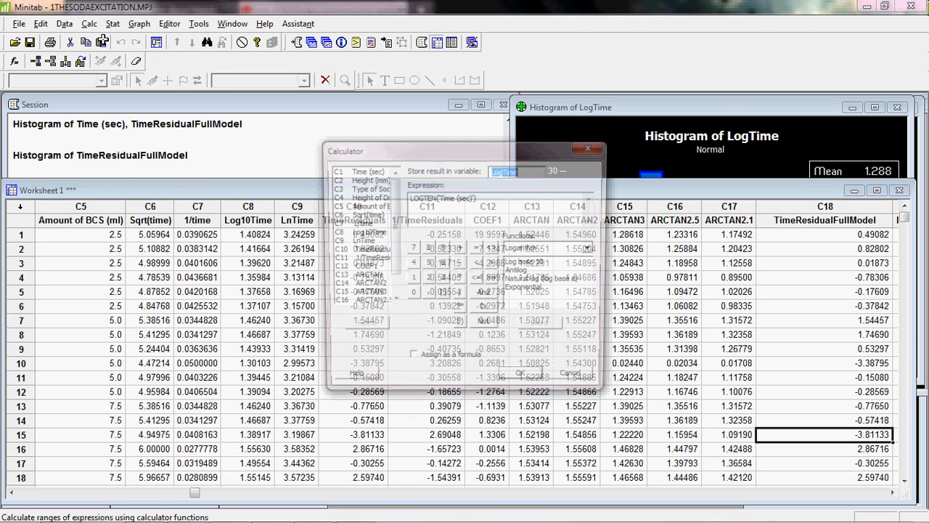
- Store the result in NewArcTan and build the expression 'Time (sec)' - MEAN('Time (sec)')
text(NewAr)
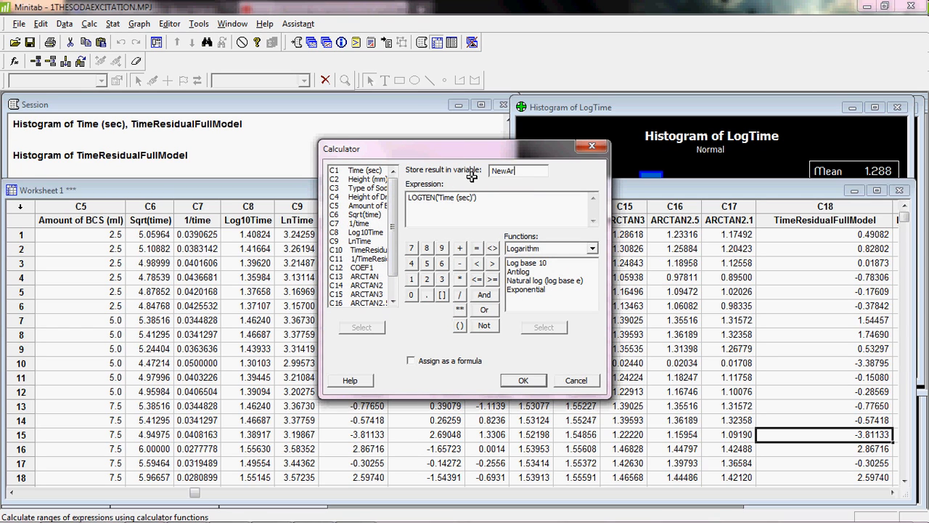
text(cTan)
drag(477, 198, 406, 196)
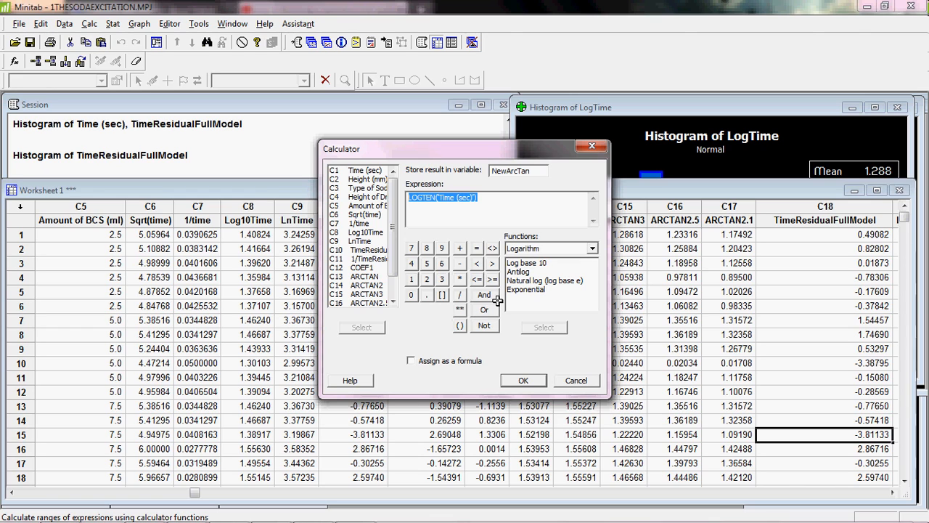
double_click(379, 170)
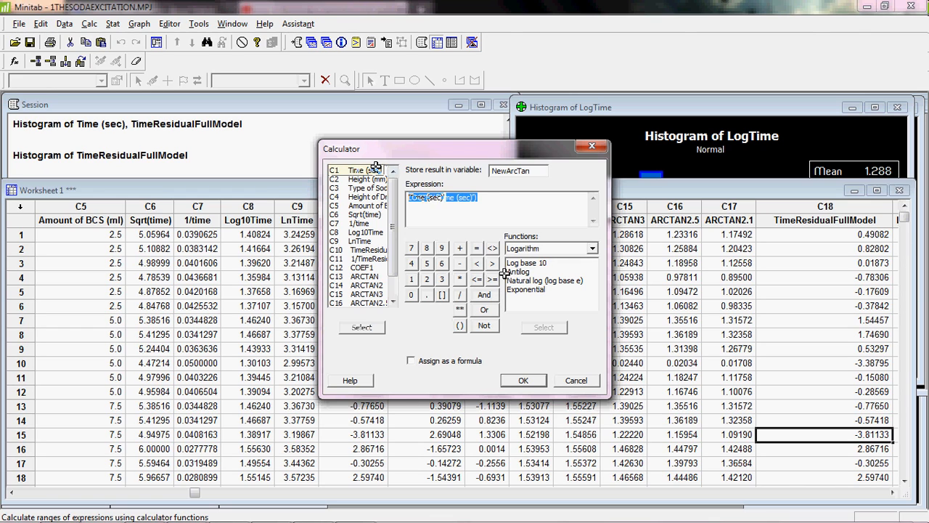
click(460, 263)
click(592, 248)
click(591, 249)
click(592, 248)
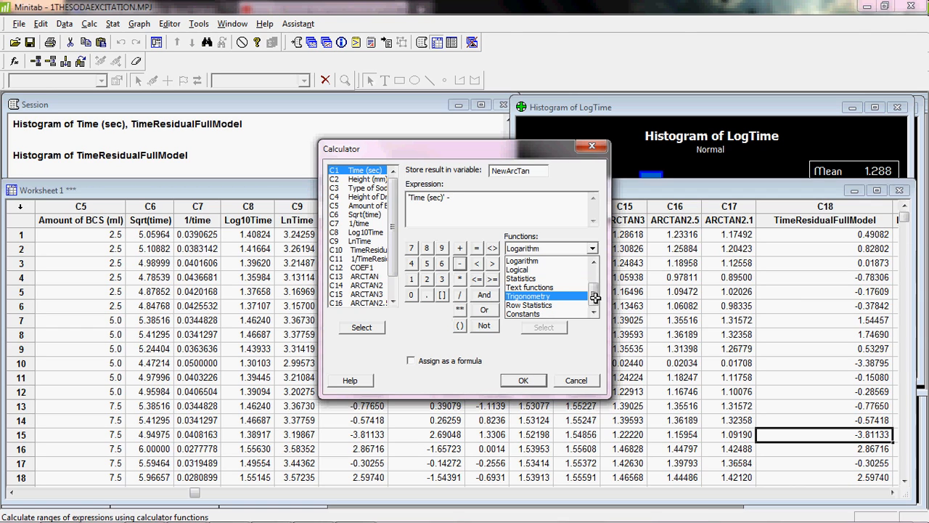
click(521, 278)
click(530, 249)
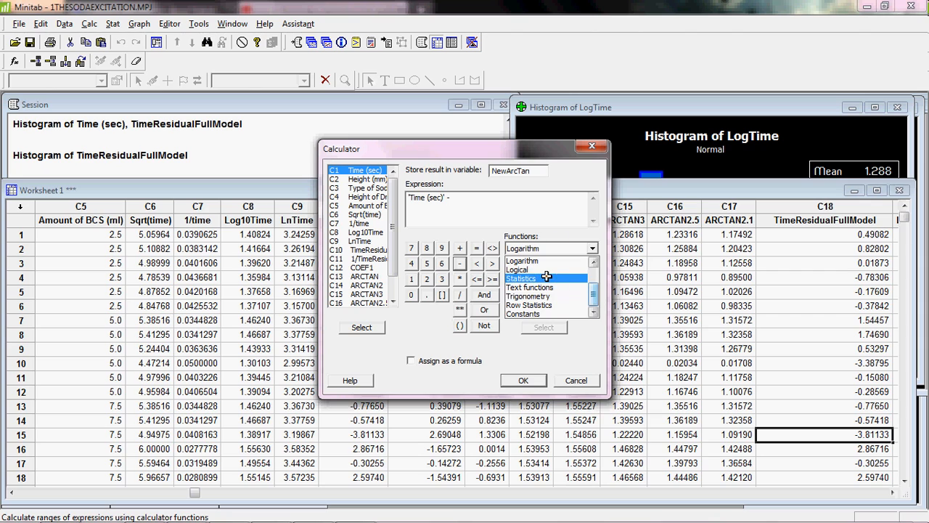
click(530, 249)
double_click(515, 271)
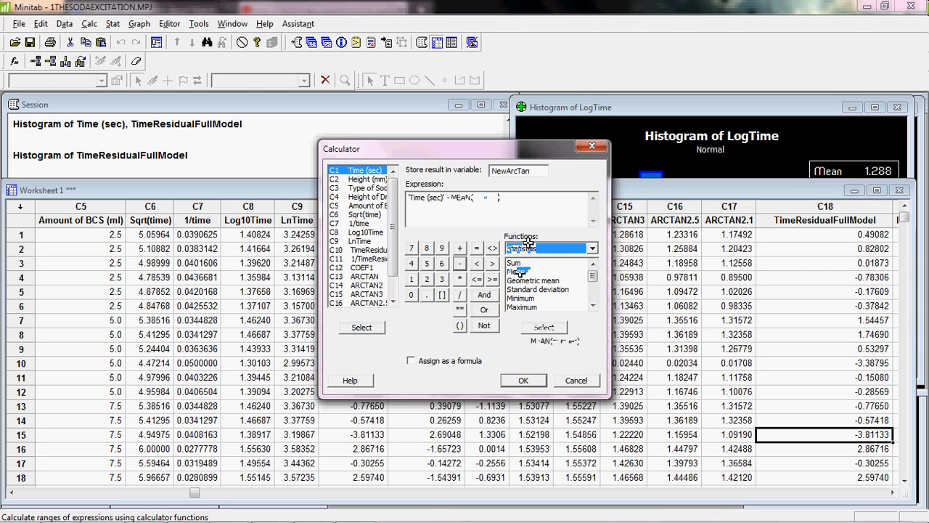
double_click(388, 171)
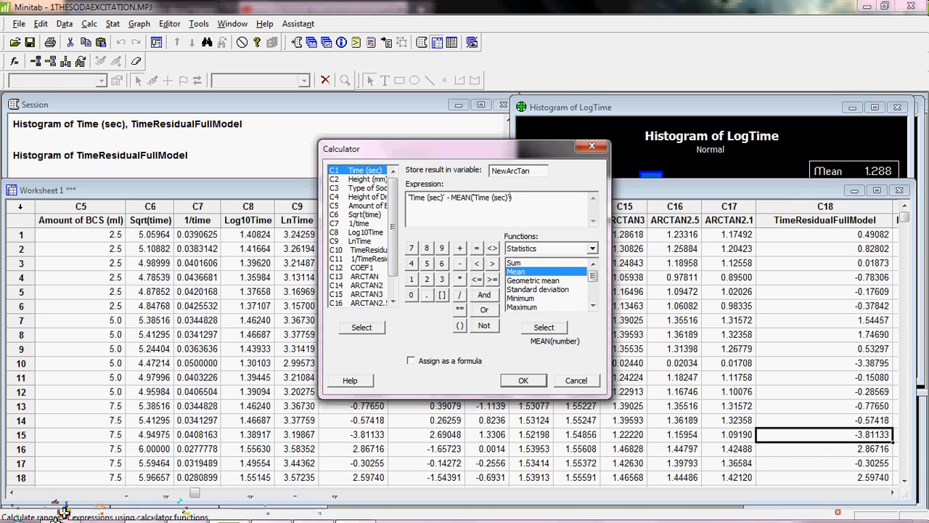
- Glance at the FAQ's arctan formula in Firefox before returning to the Calculator
mouse_move(61, 508)
click(103, 475)
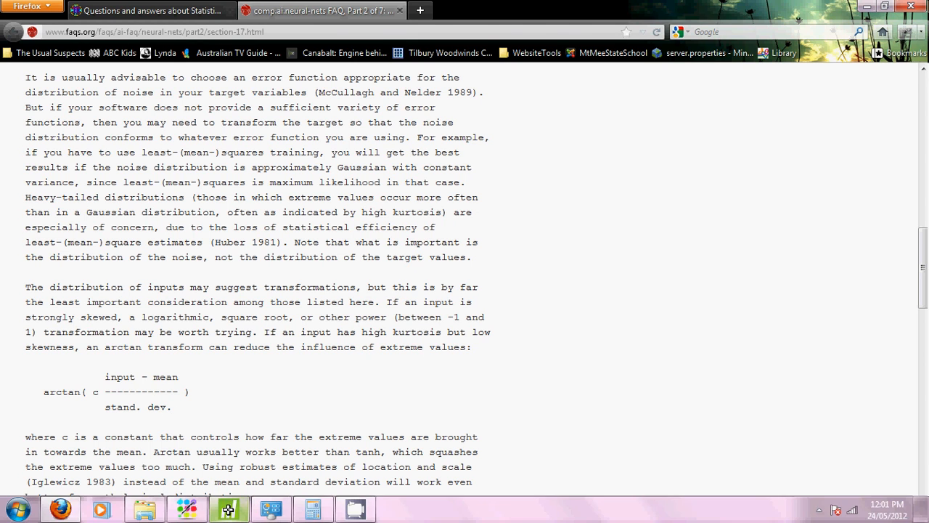
click(228, 510)
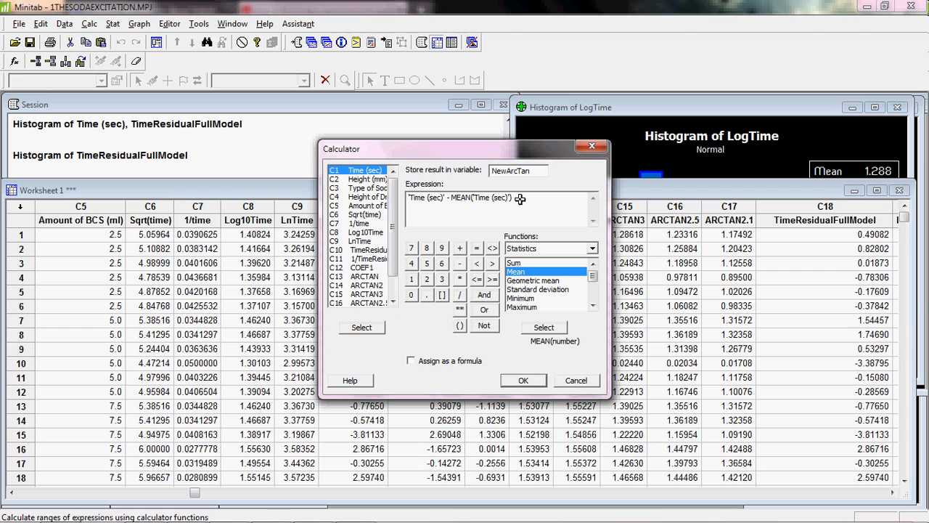
- Extend the expression with / STDEV('Time (sec)') and wrap the whole expression in parentheses
click(459, 294)
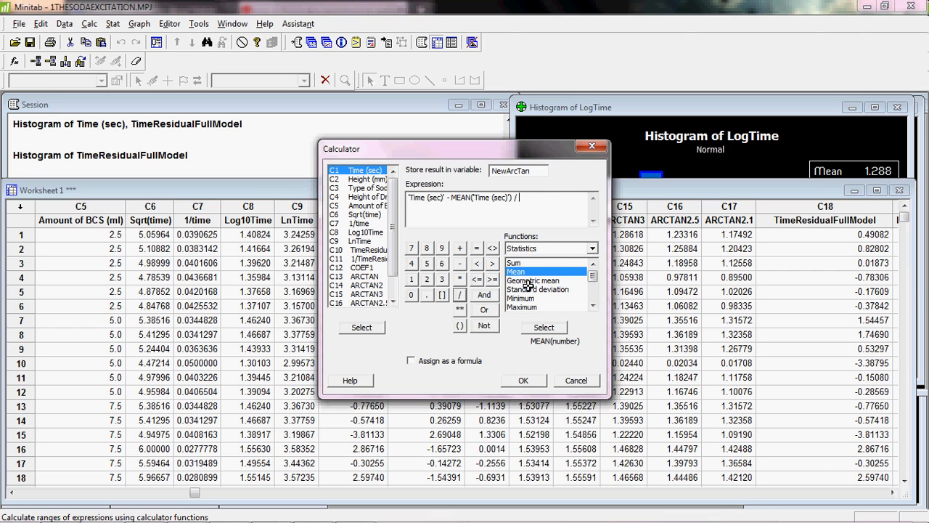
double_click(537, 289)
double_click(367, 170)
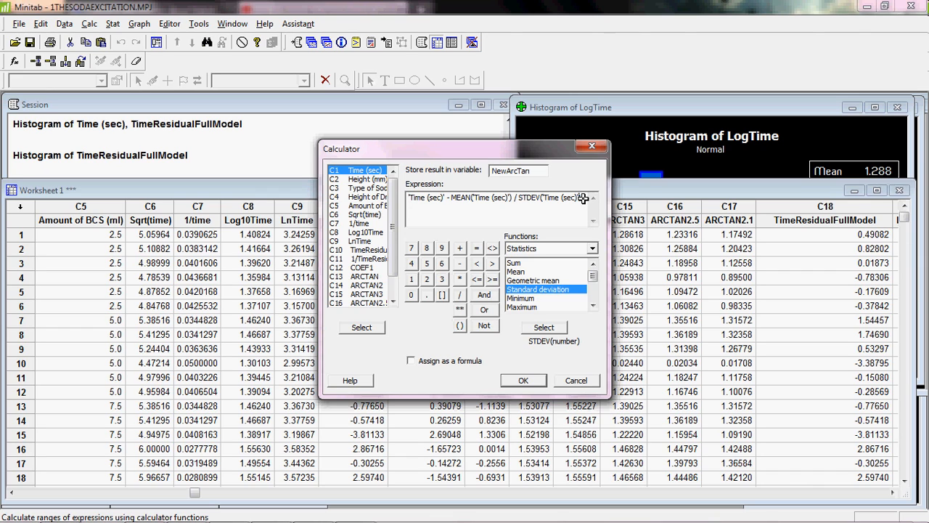
click(459, 325)
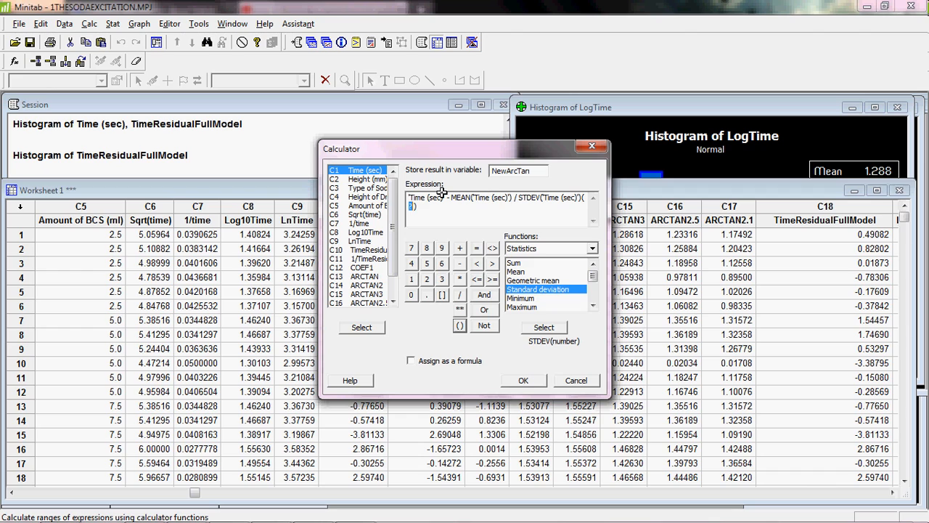
drag(574, 197, 369, 188)
key(ctrl+c)
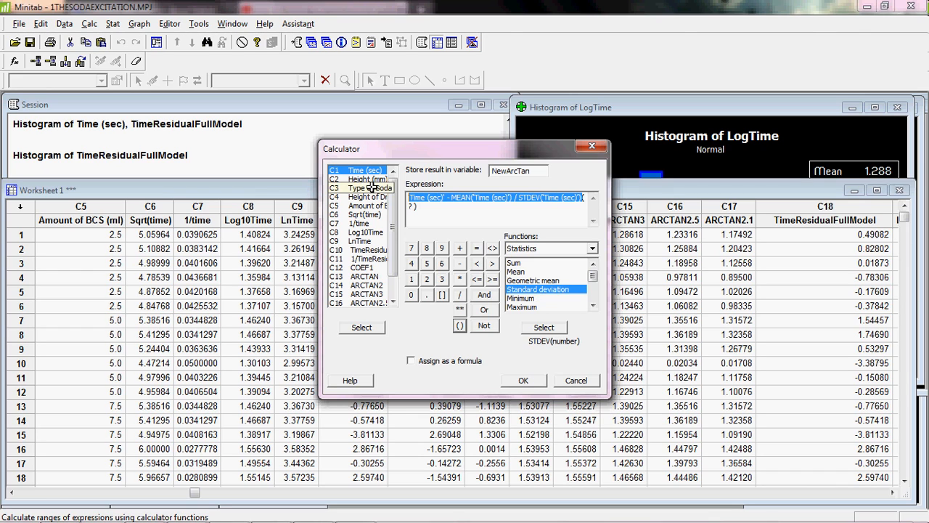
key(Delete)
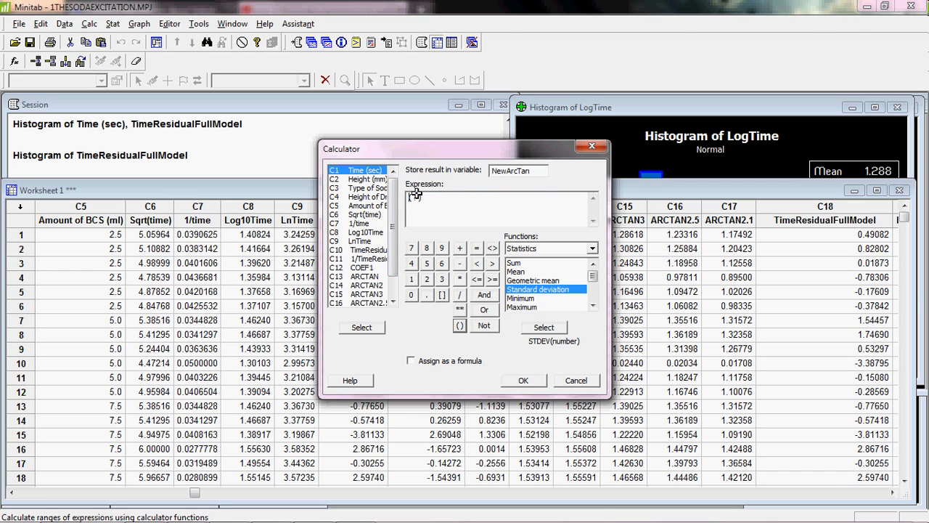
click(416, 196)
key(ctrl+v)
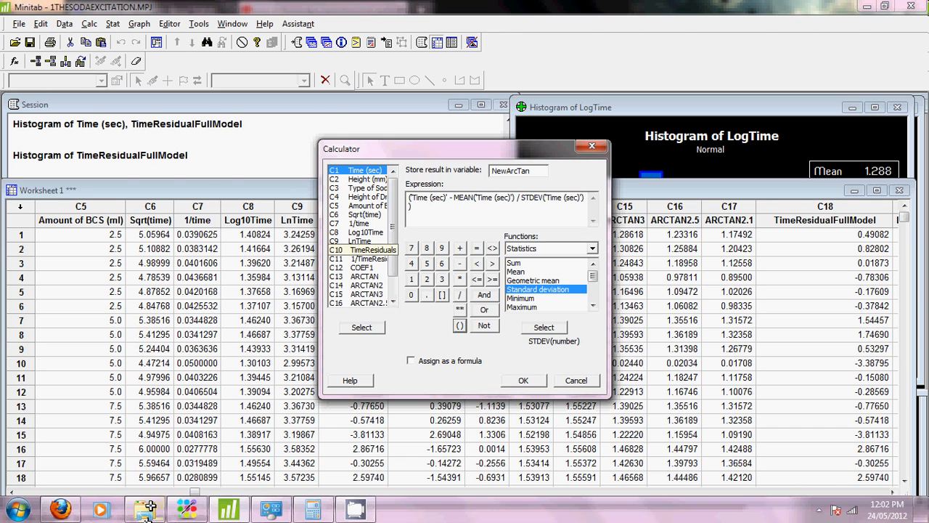
- Switch to Firefox and examine the constant c in the arctan formula
click(62, 507)
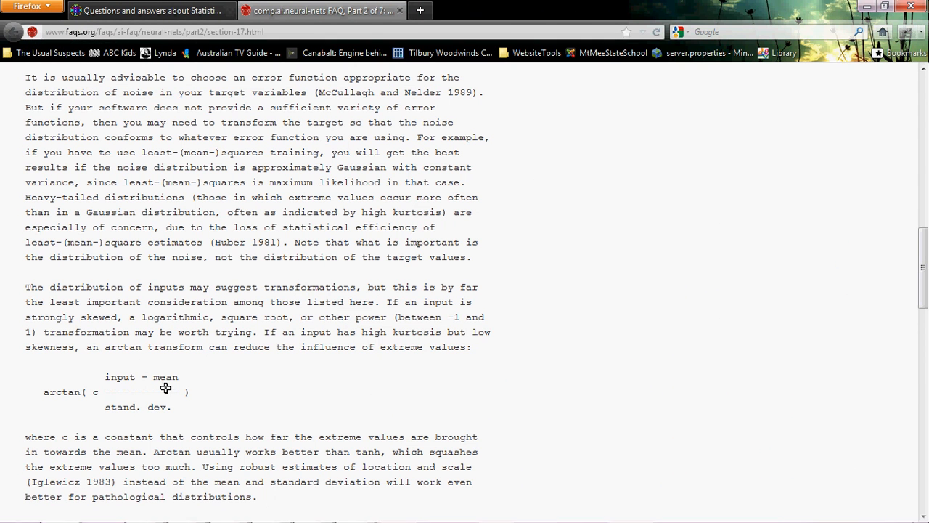
drag(100, 392, 91, 393)
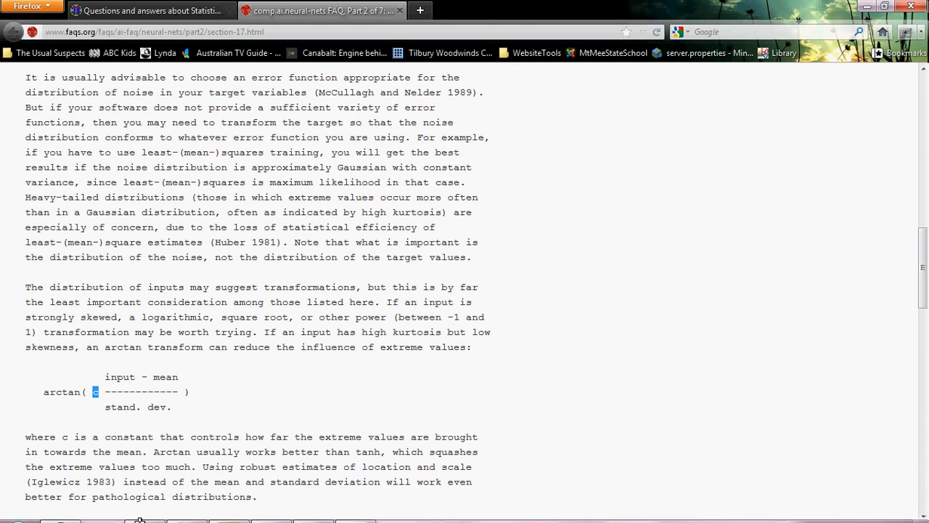
mouse_move(140, 504)
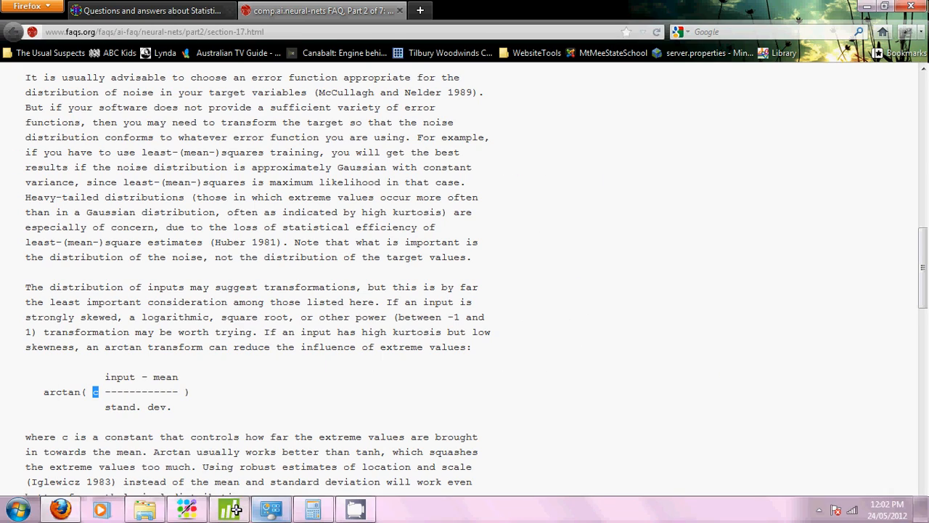
- Wrap the whole expression in the Arctangent (ATAN) function and run the calculation into NewArcTan
click(236, 511)
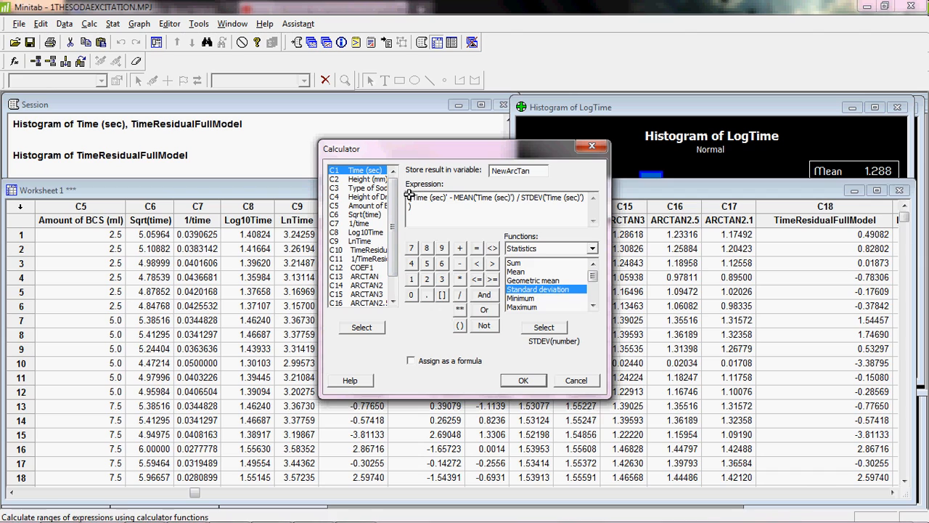
drag(411, 192, 543, 241)
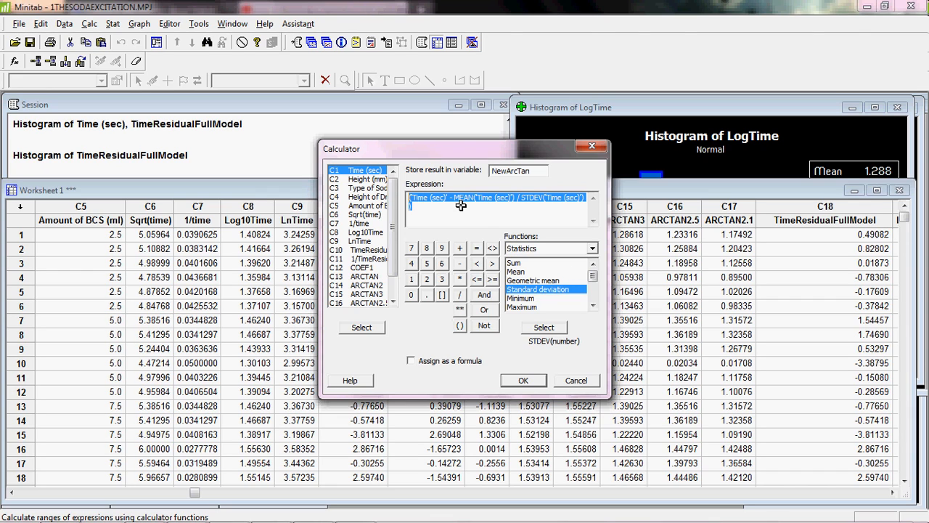
click(591, 249)
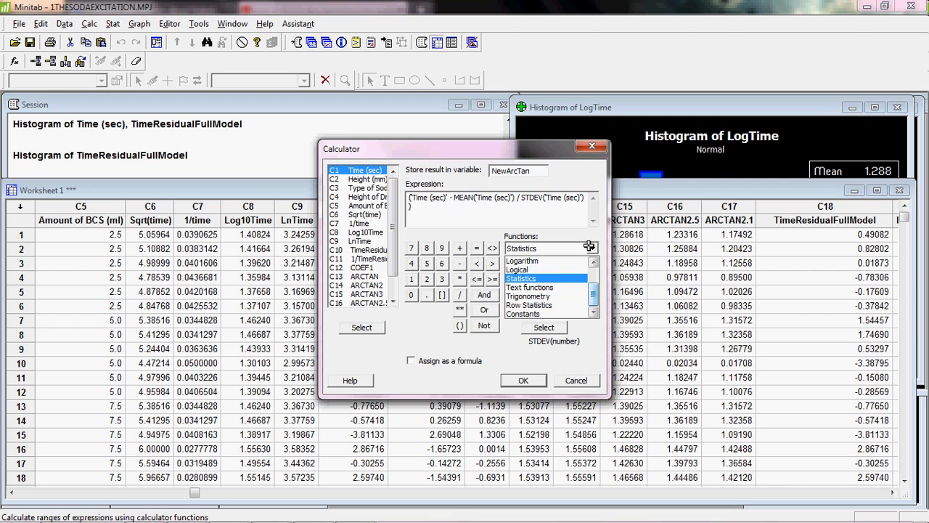
click(557, 295)
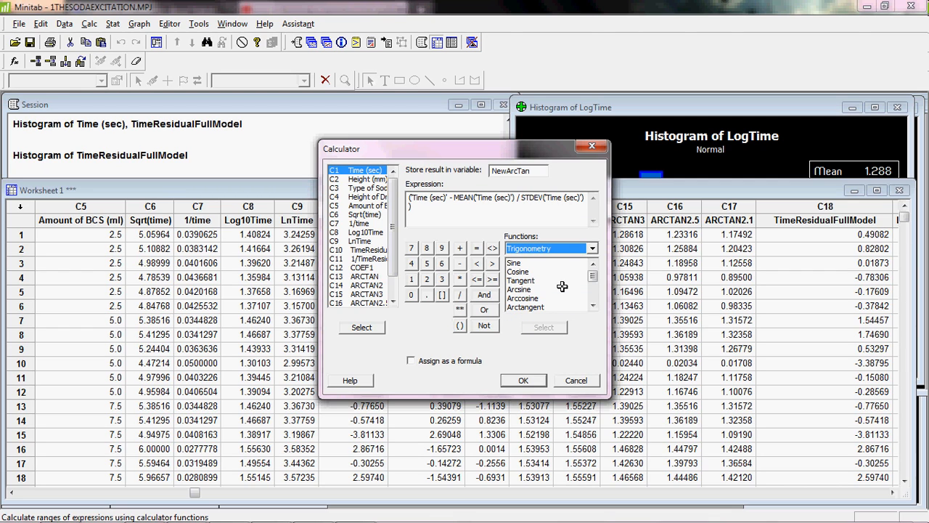
click(576, 248)
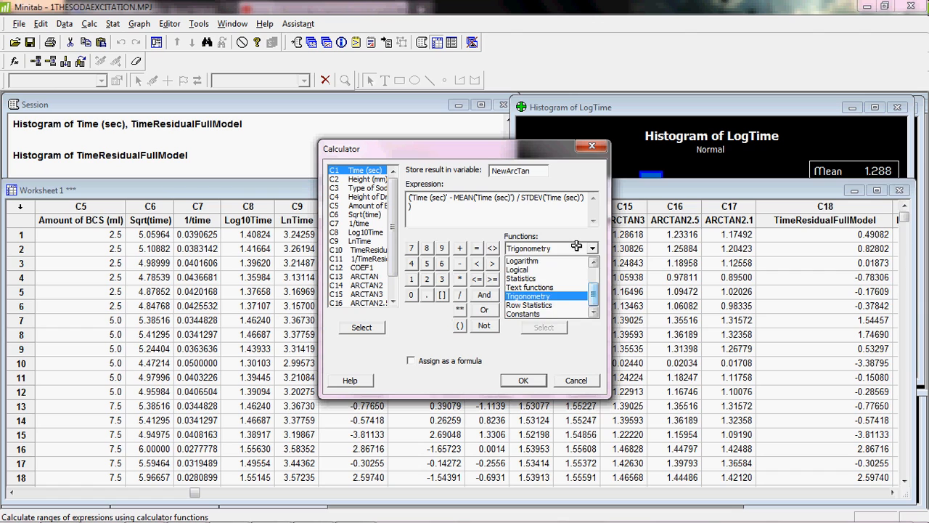
click(577, 248)
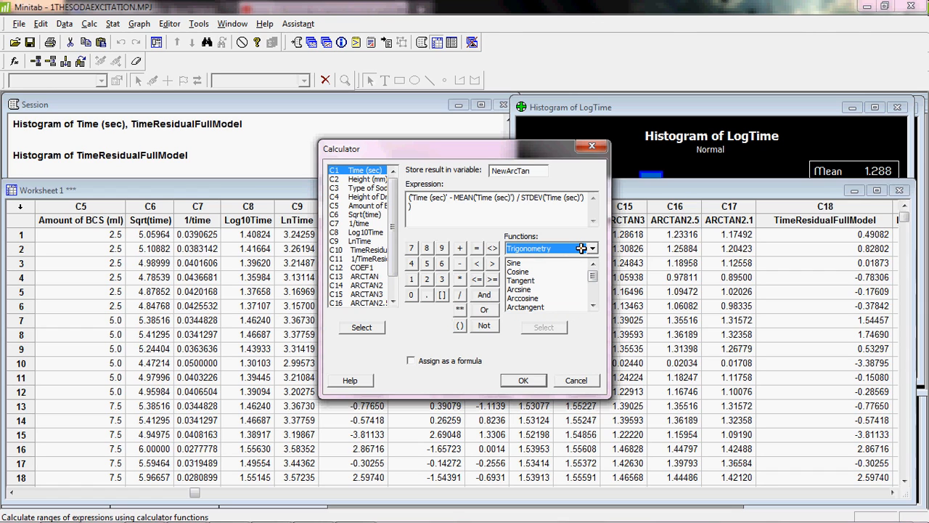
click(534, 306)
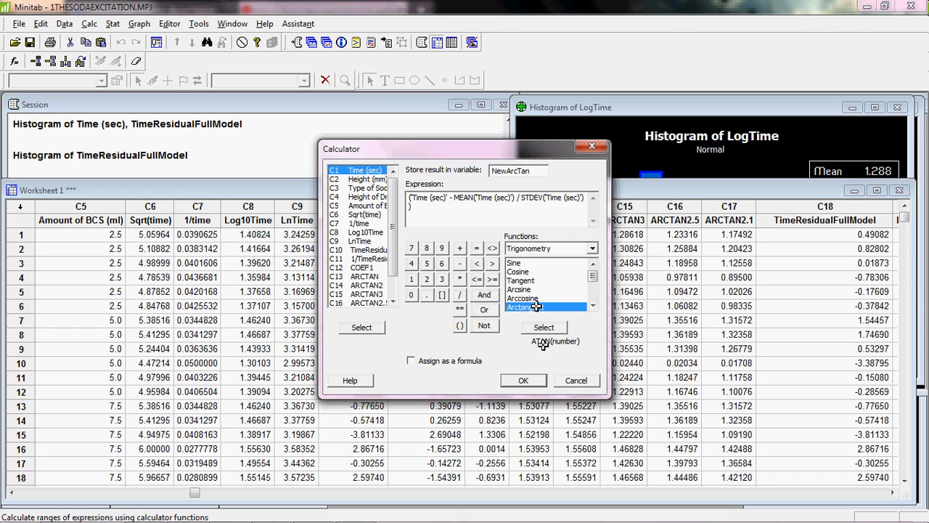
double_click(543, 307)
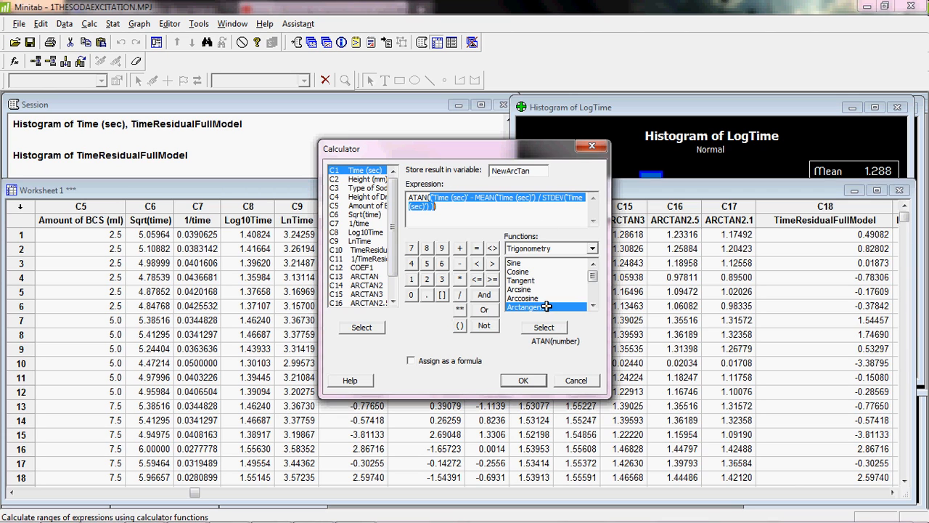
click(520, 385)
- Create a histogram with fitted normal curve for the NewArcTan column
click(890, 493)
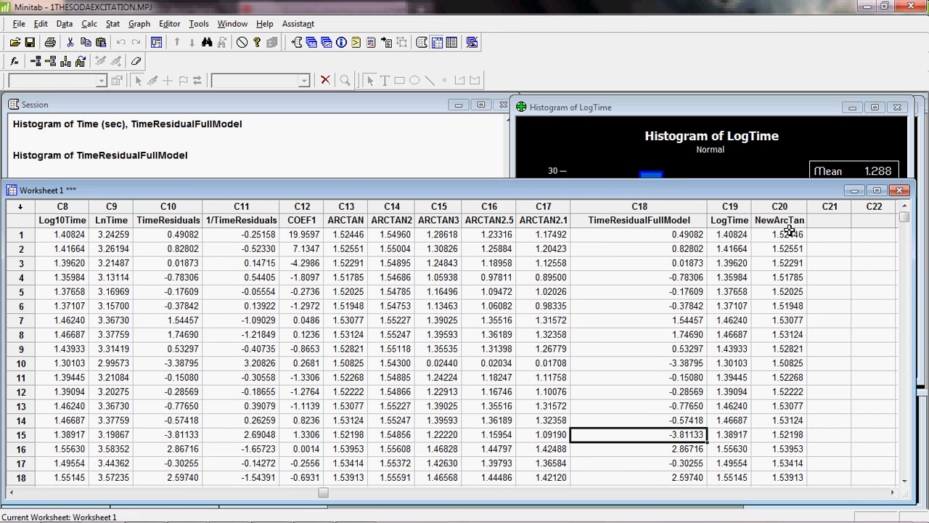
click(142, 24)
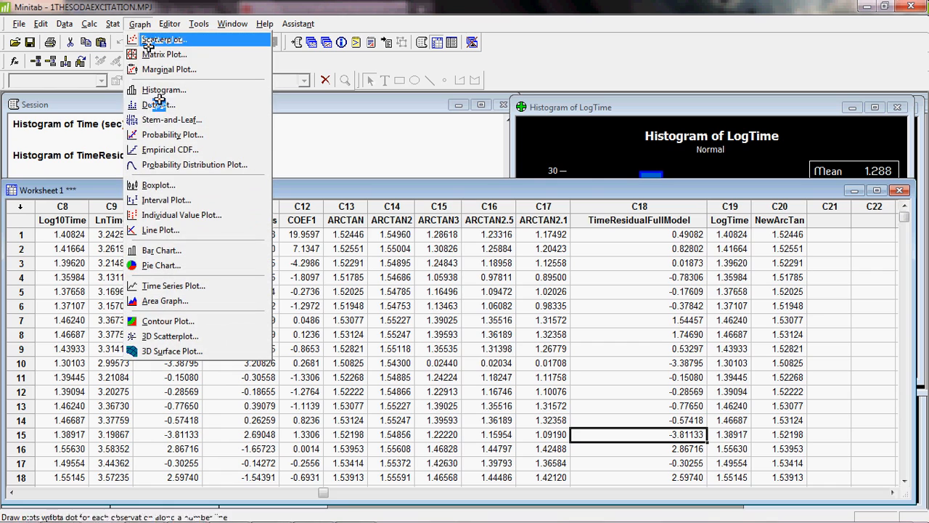
click(163, 89)
click(430, 229)
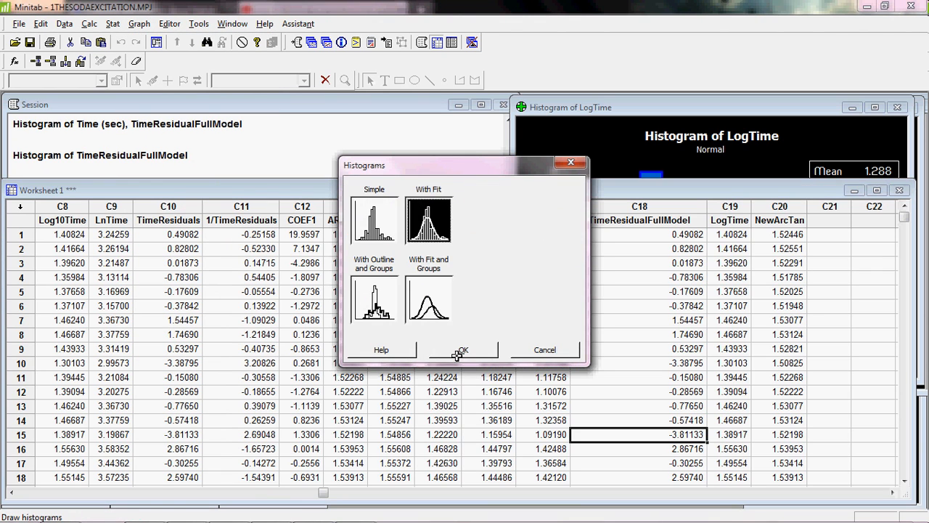
click(459, 351)
scroll(374, 290, down, 1)
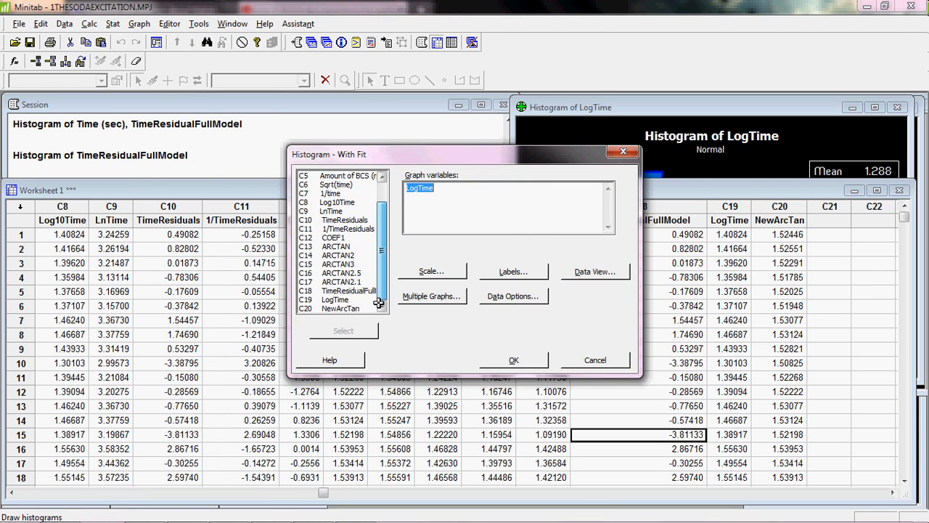
double_click(359, 307)
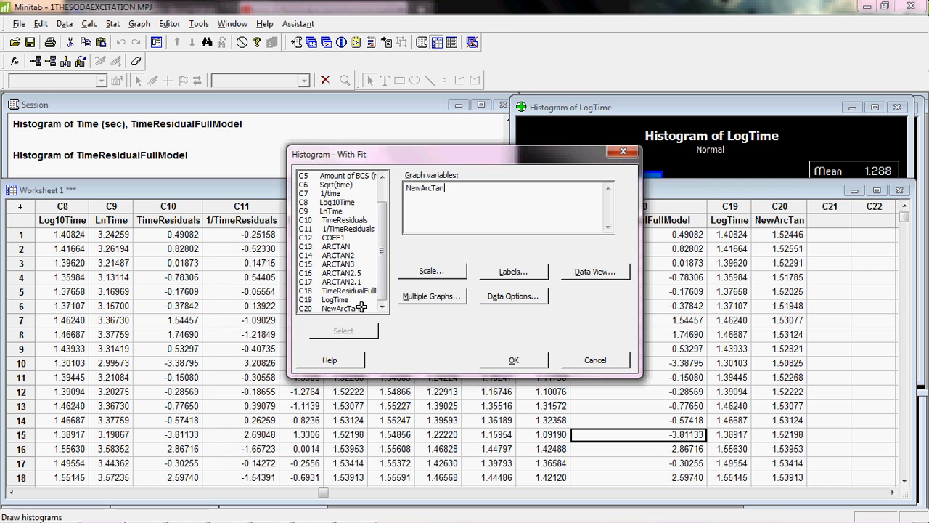
click(538, 363)
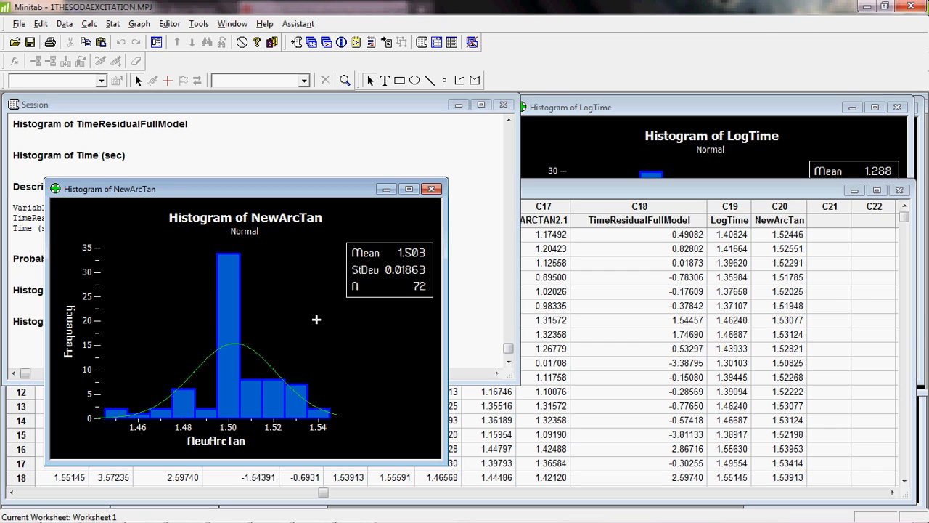
- Close the NewArcTan histogram and review the transformed columns in the worksheet
click(435, 189)
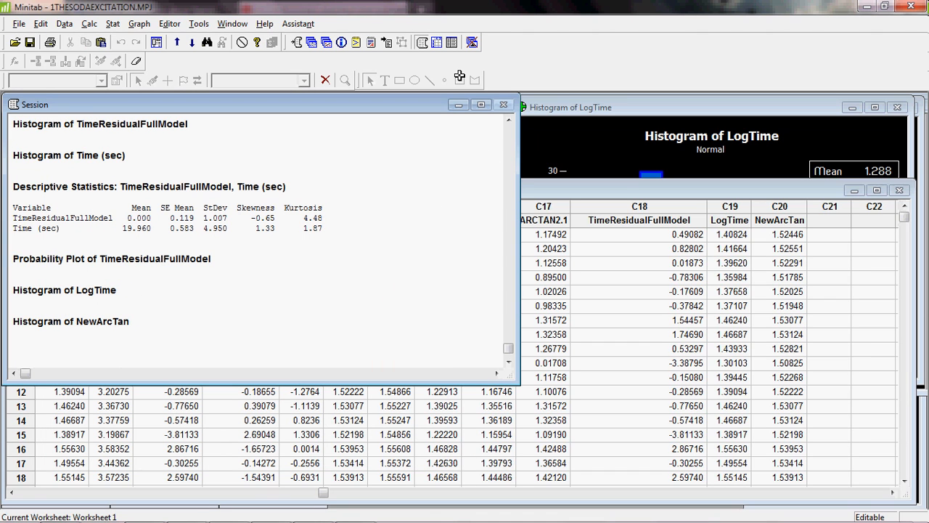
click(584, 197)
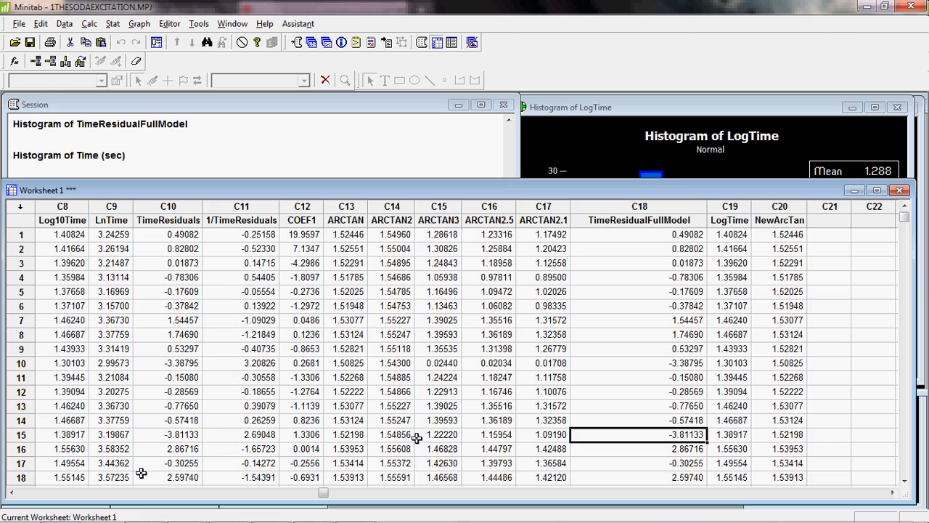
click(13, 493)
click(12, 493)
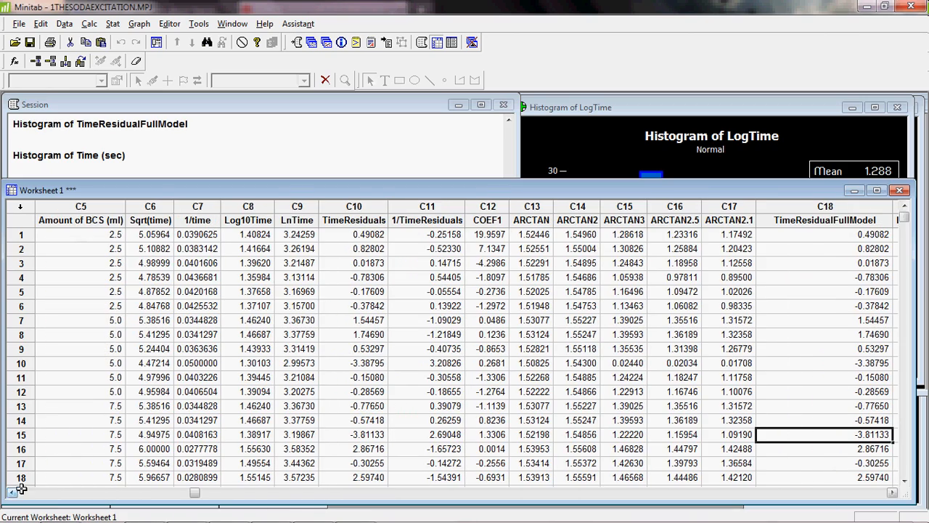
click(154, 208)
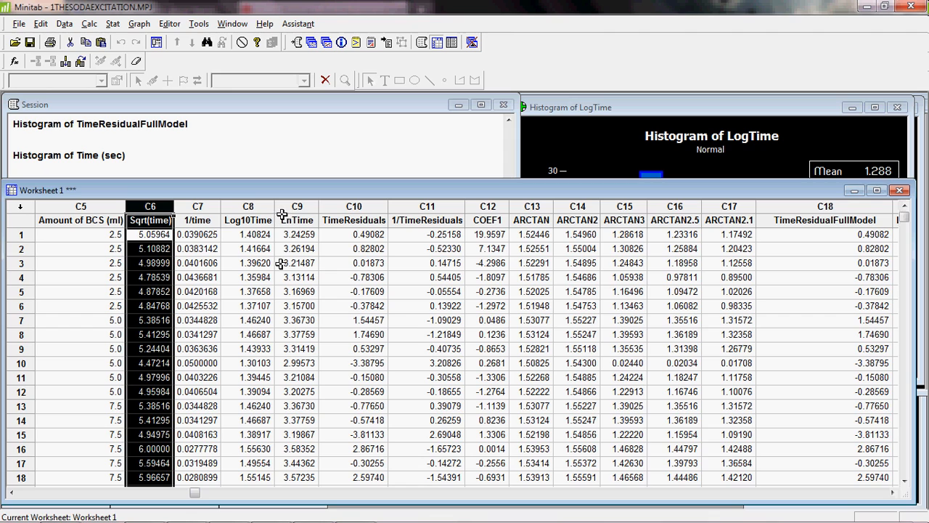
click(298, 209)
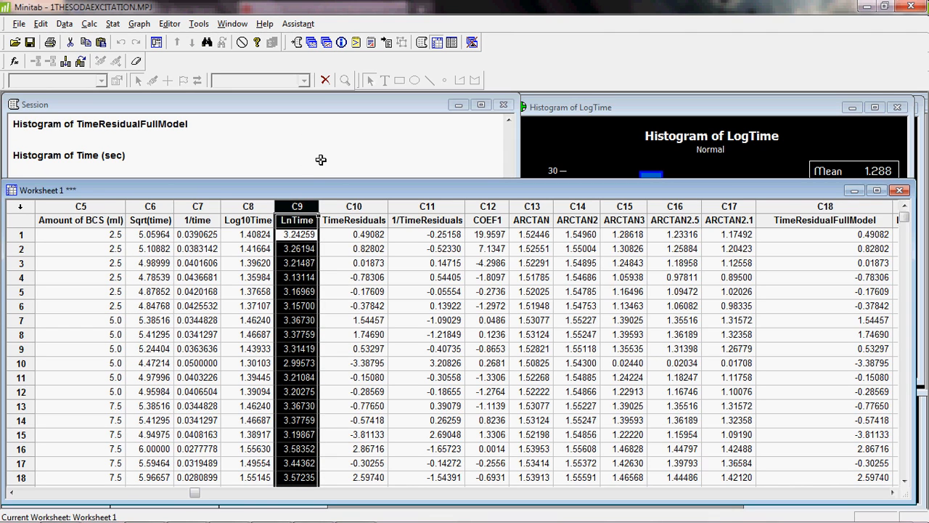
- Start Display Descriptive Statistics for Time (sec), Sqrt(time), 1/time, Log10Time, LnTime, ARCTAN, ARCTAN2, ARCTAN3, ARCTAN2.5 and ARCTAN2.1
click(113, 23)
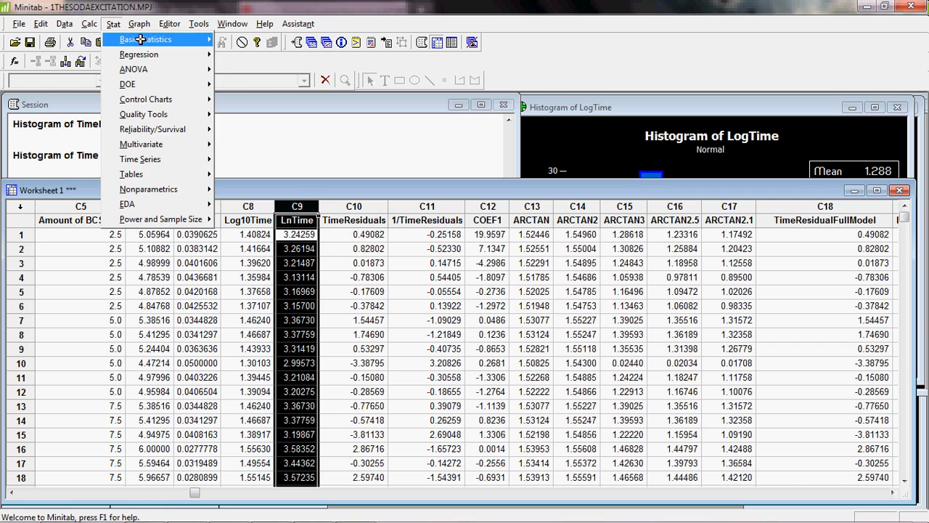
mouse_move(141, 40)
click(259, 40)
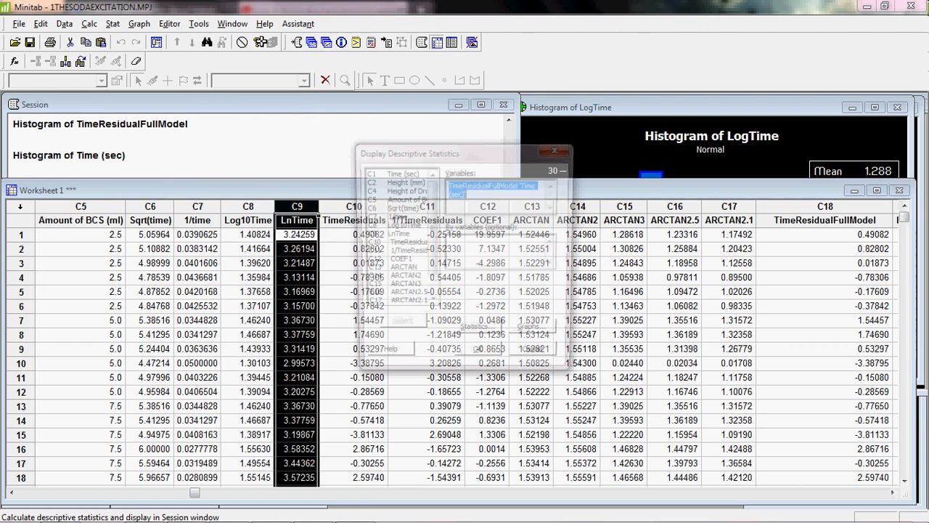
double_click(409, 172)
drag(435, 208, 436, 225)
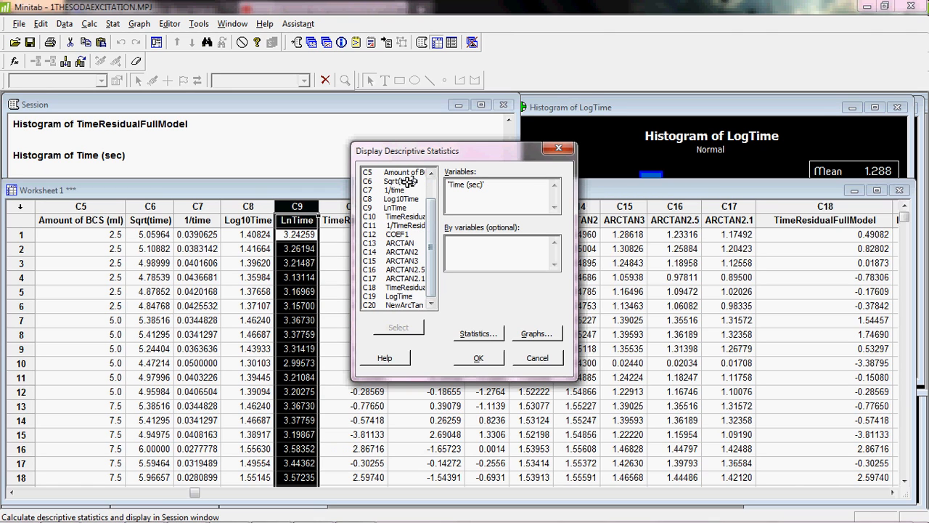
double_click(409, 182)
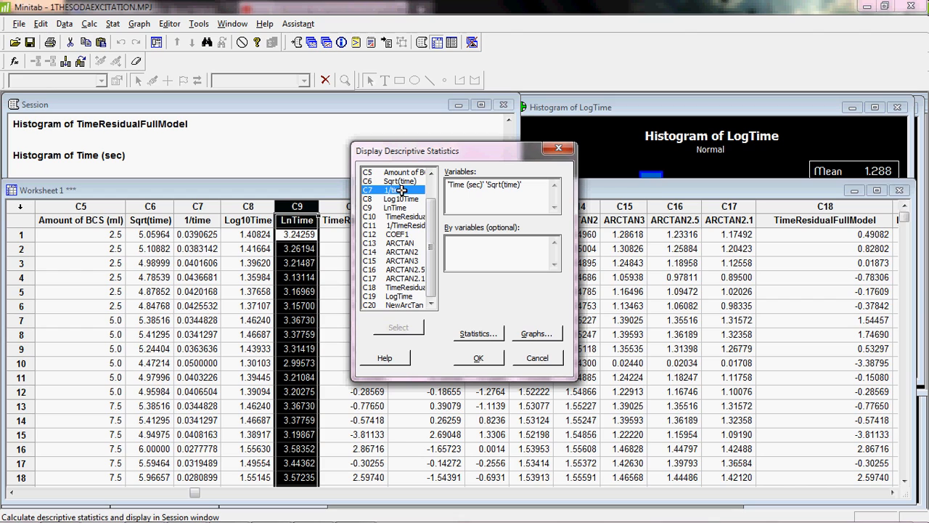
double_click(409, 190)
double_click(410, 199)
double_click(402, 210)
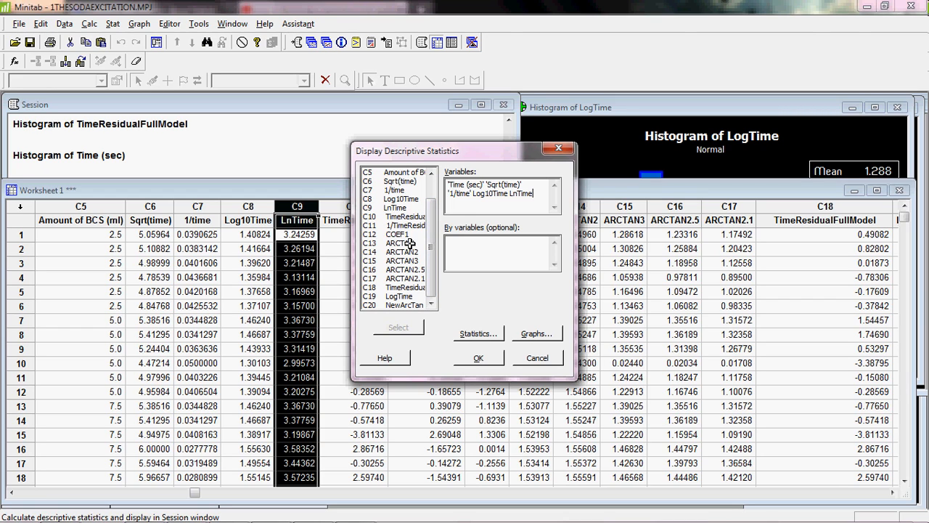
double_click(410, 243)
double_click(408, 252)
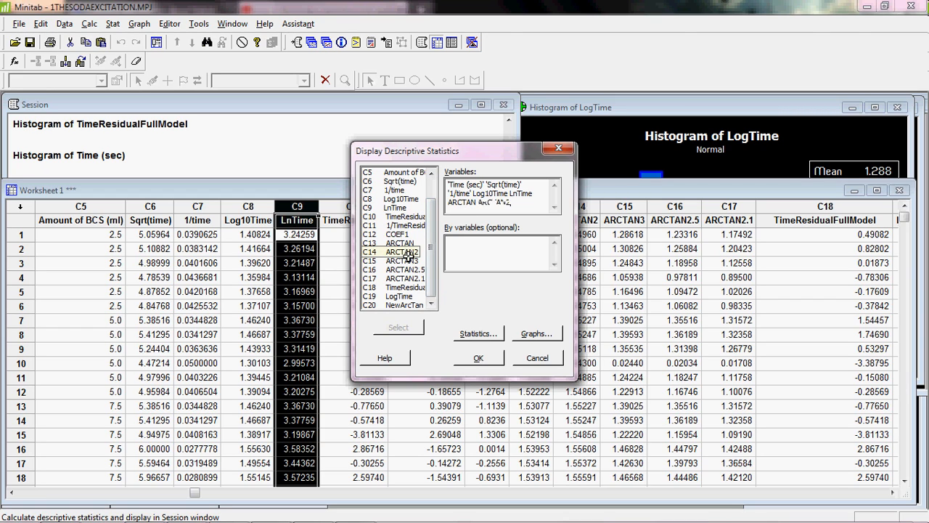
double_click(407, 261)
double_click(406, 270)
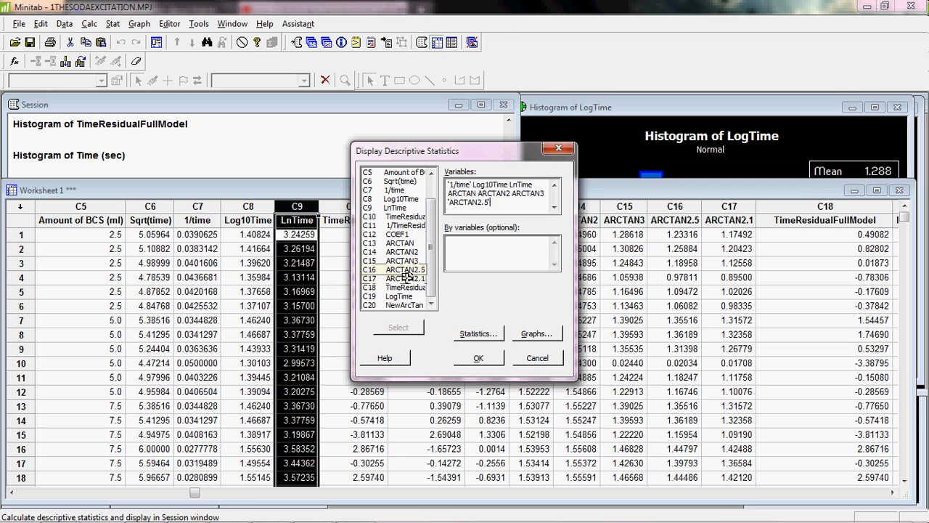
- Keep skewness and kurtosis among the chosen statistics and run the descriptive statistics
click(479, 333)
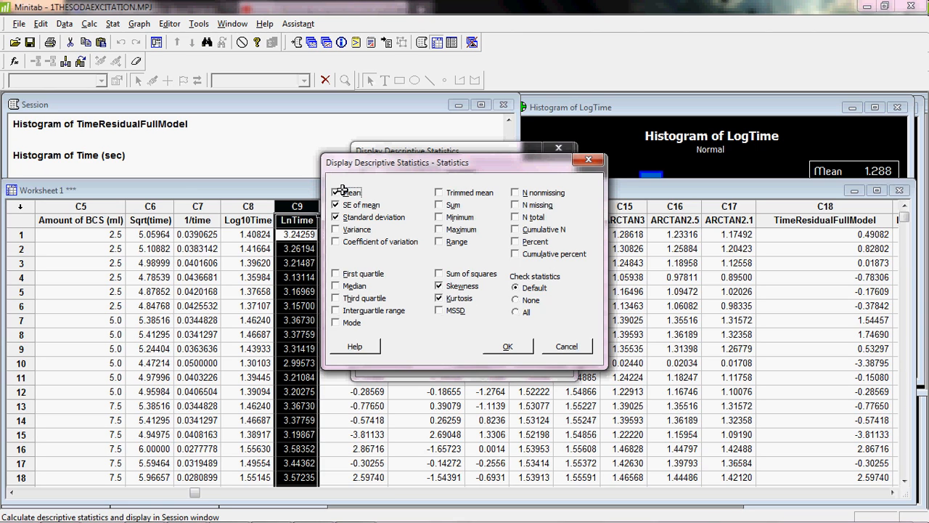
click(494, 346)
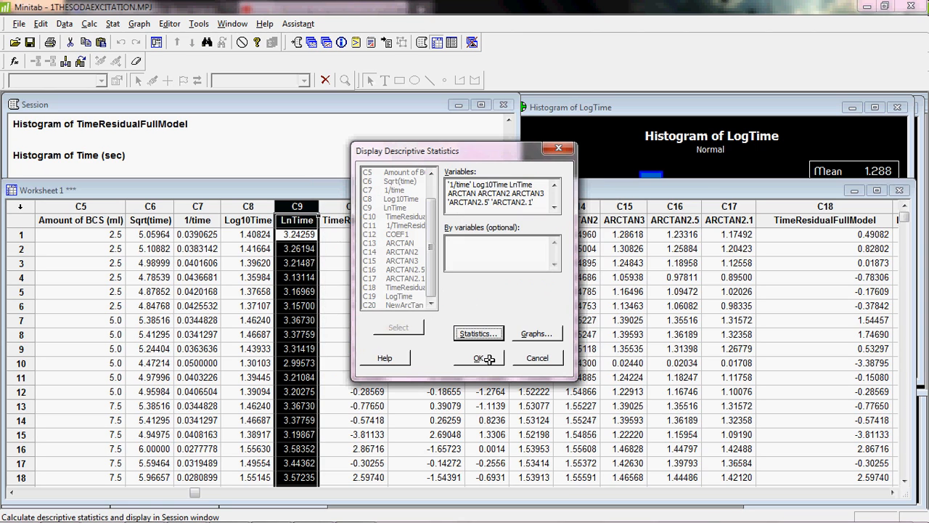
click(483, 358)
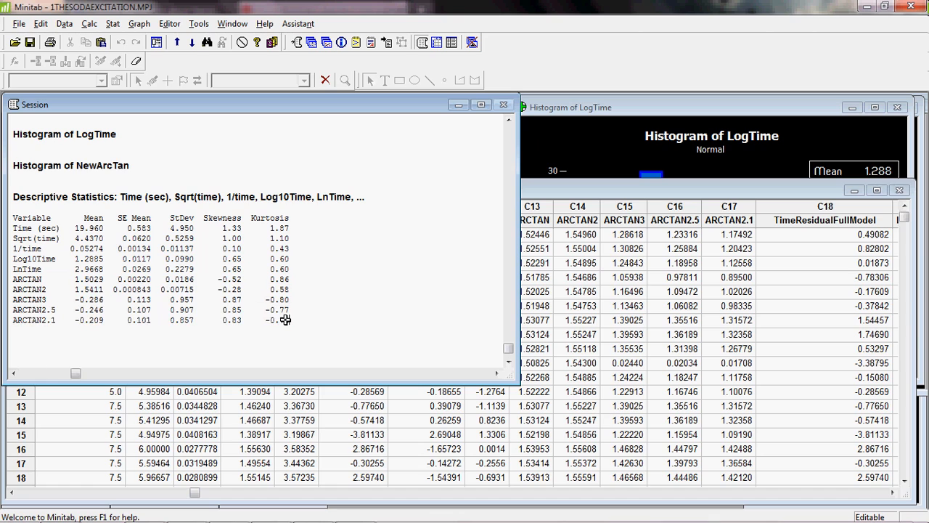
- Highlight rows of the descriptive statistics output to compare skewness and kurtosis across transformations
drag(285, 320, 19, 300)
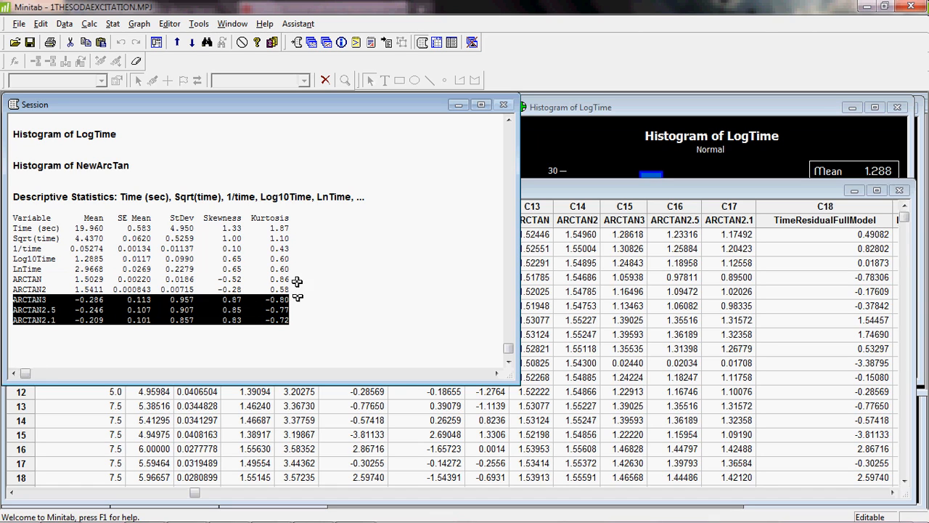
click(240, 282)
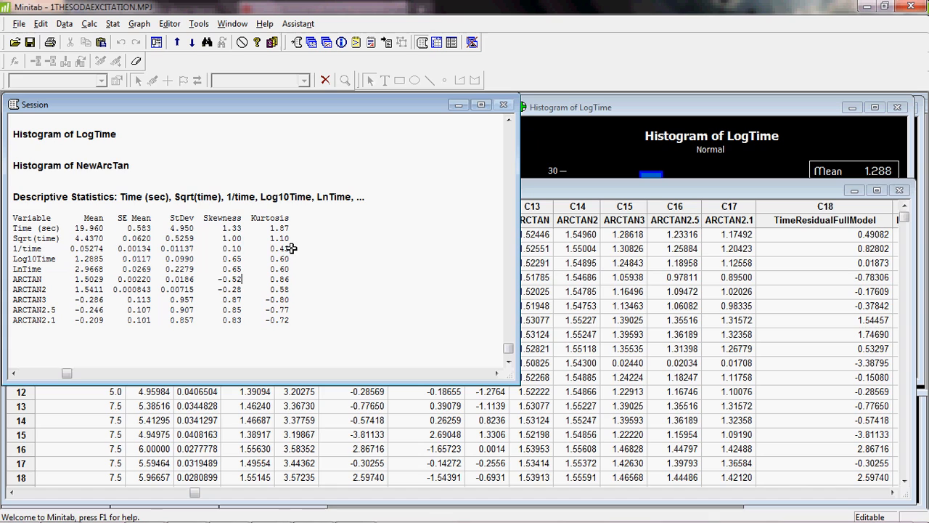
drag(291, 248, 12, 248)
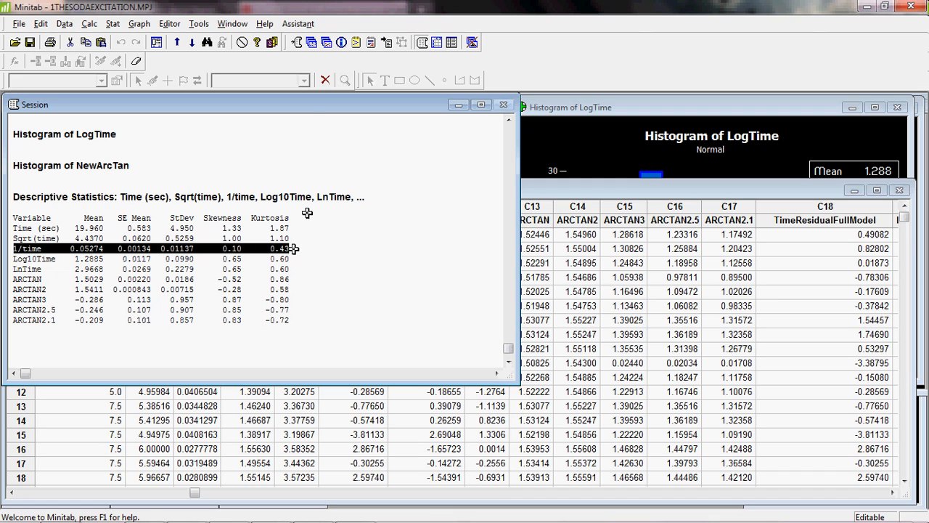
- Create histograms with fit for Time (sec), Sqrt(time), 1/time, Log10Time, LnTime and ARCTAN in one graph
click(141, 24)
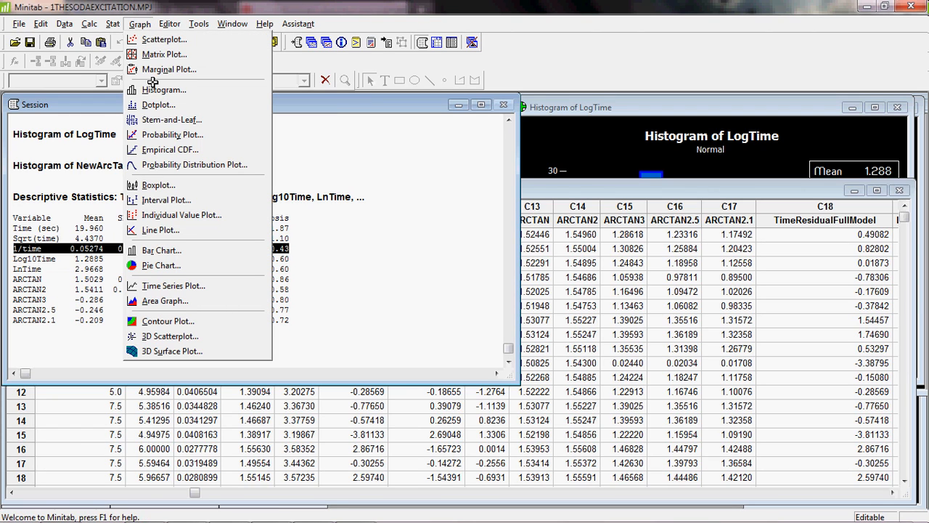
click(171, 90)
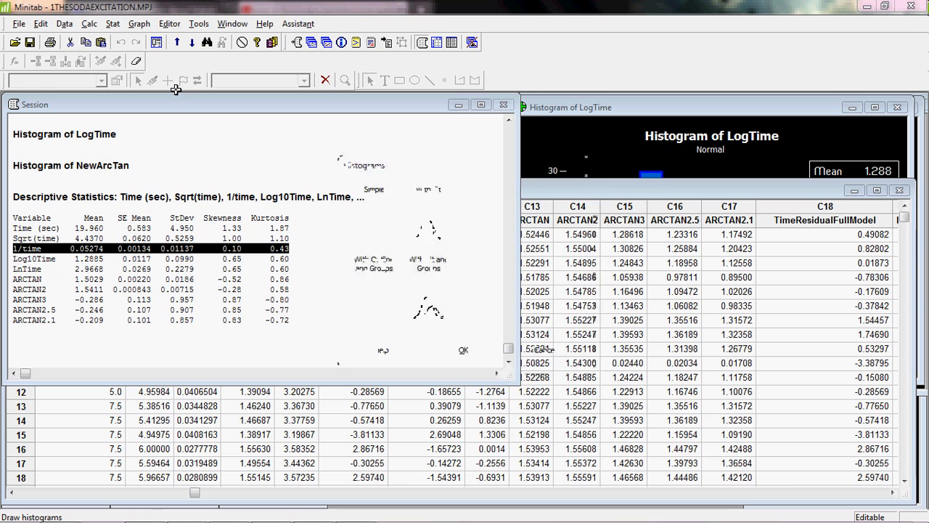
click(428, 222)
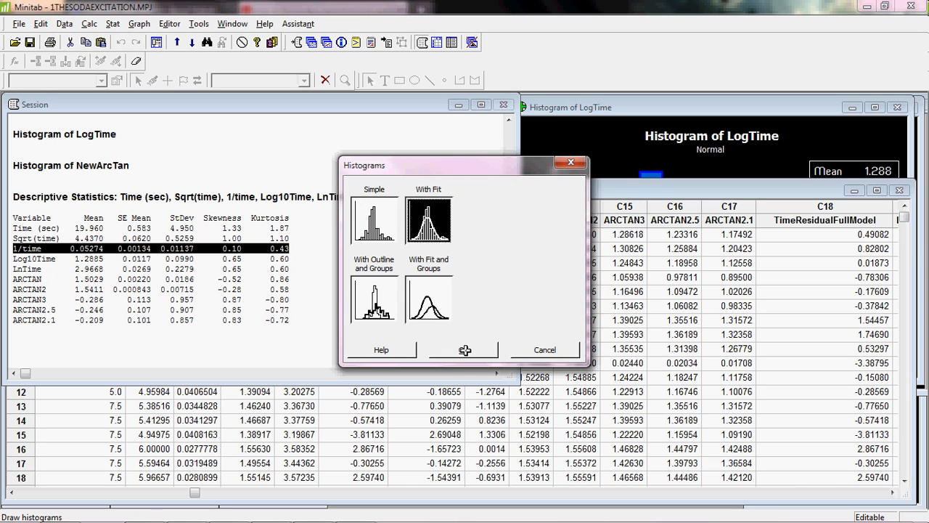
click(463, 349)
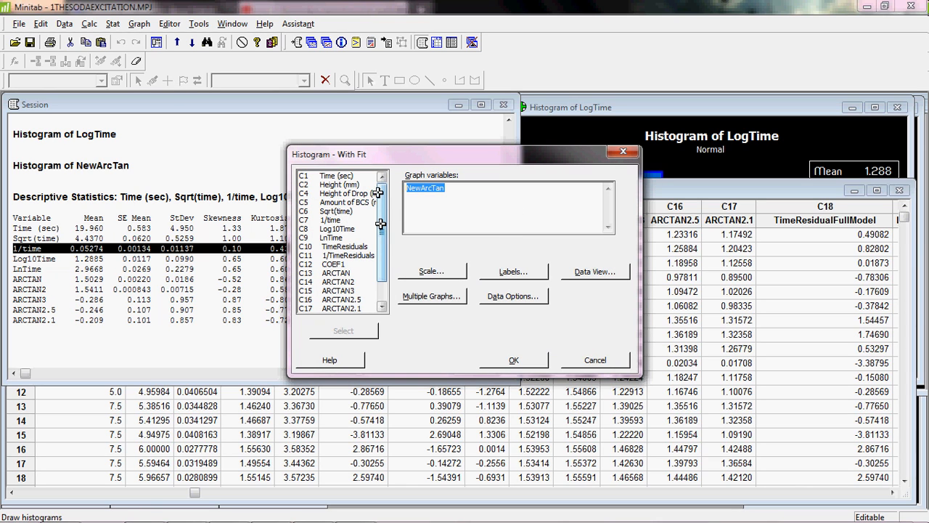
double_click(340, 175)
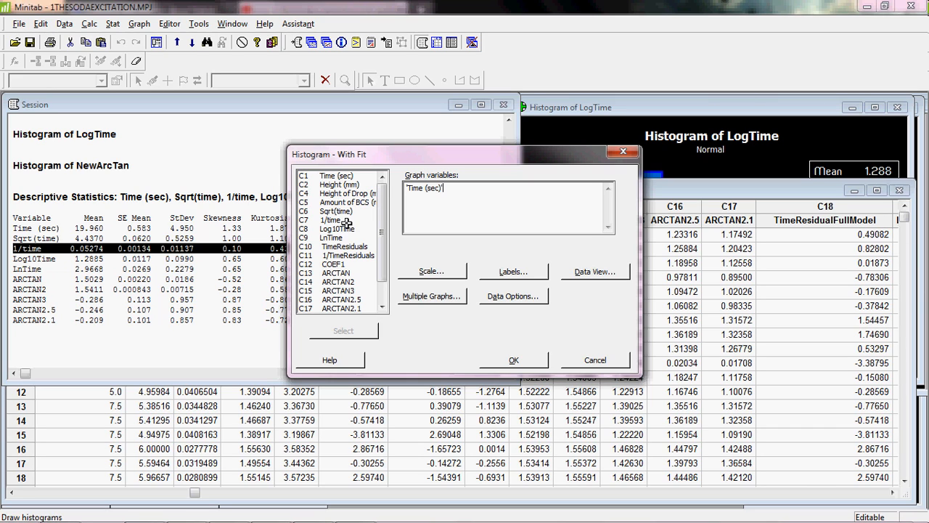
double_click(330, 213)
double_click(331, 220)
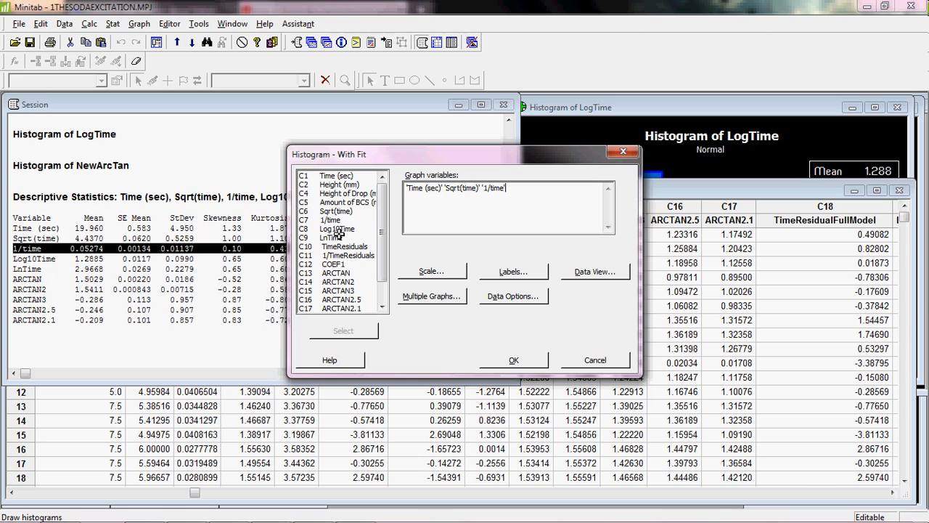
double_click(344, 229)
click(338, 238)
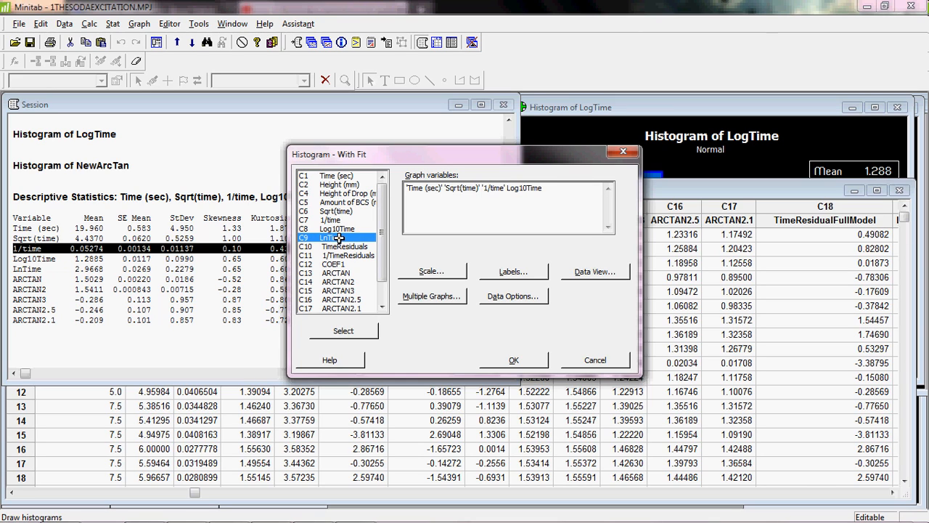
double_click(338, 238)
click(527, 360)
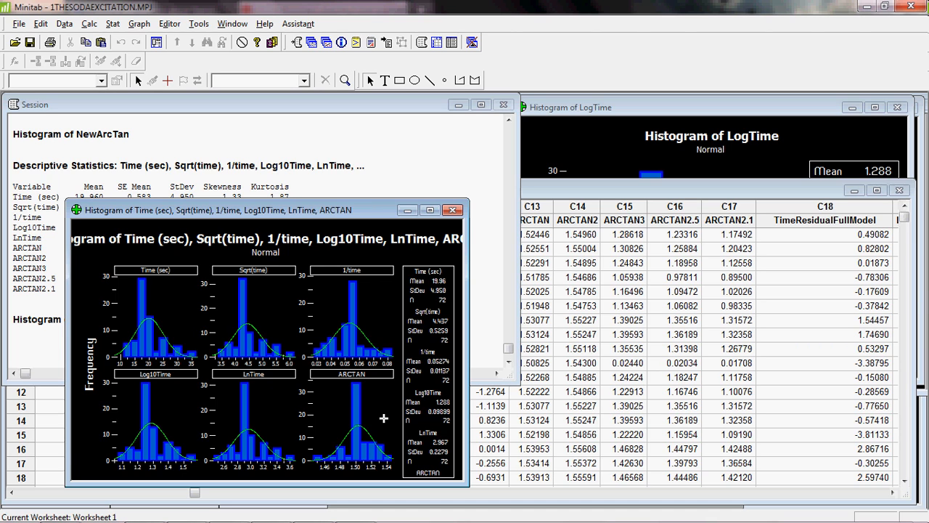
- Set the combined histogram's title font size to 12 so the title fits
drag(370, 210, 373, 171)
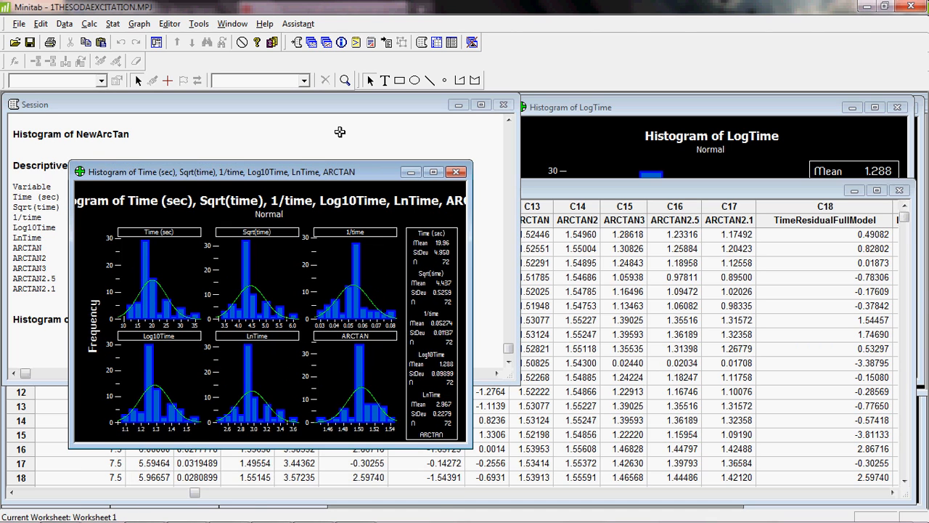
double_click(334, 200)
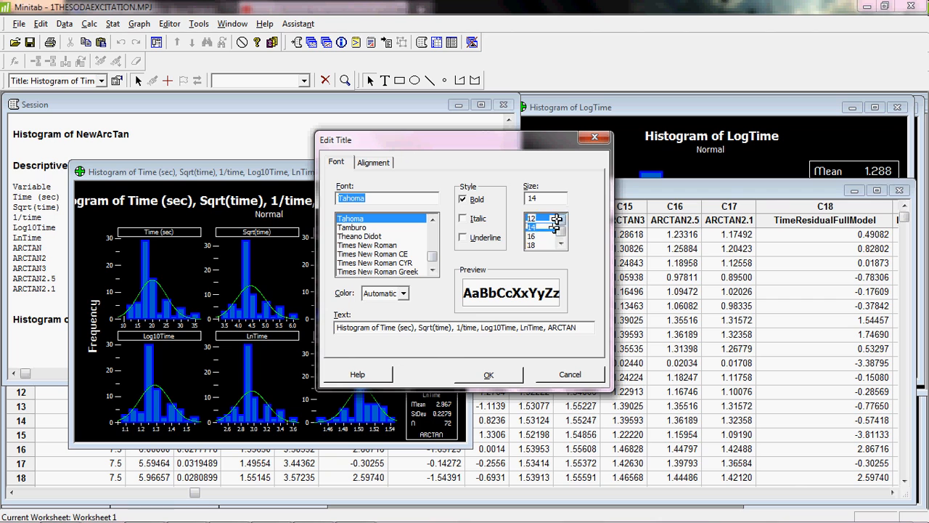
click(545, 219)
click(489, 374)
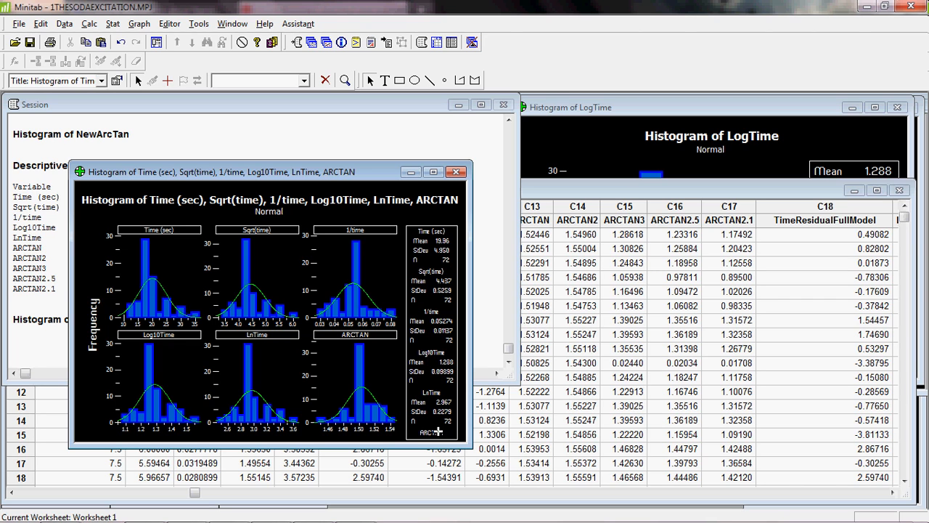
- Enlarge the combined histogram of the transformations to examine it, then restore it and move it aside
click(433, 172)
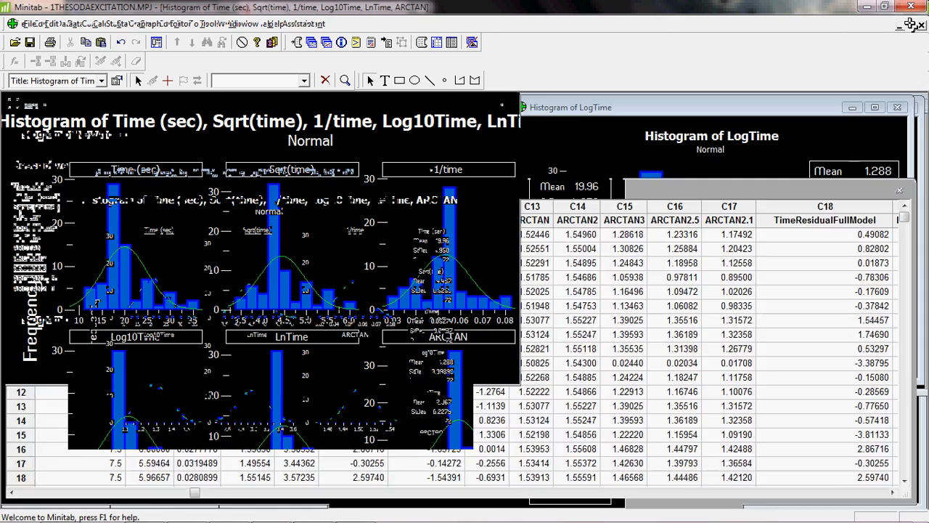
click(911, 27)
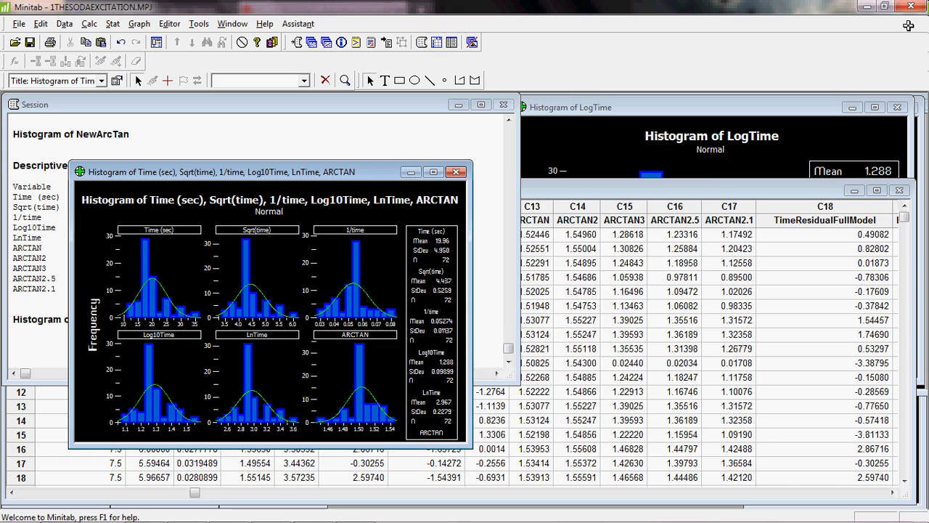
drag(377, 173, 810, 124)
- Fit a General Linear Model with 1/time as the response, showing covariate coefficients and unusual observations and storing standardized residuals
click(113, 24)
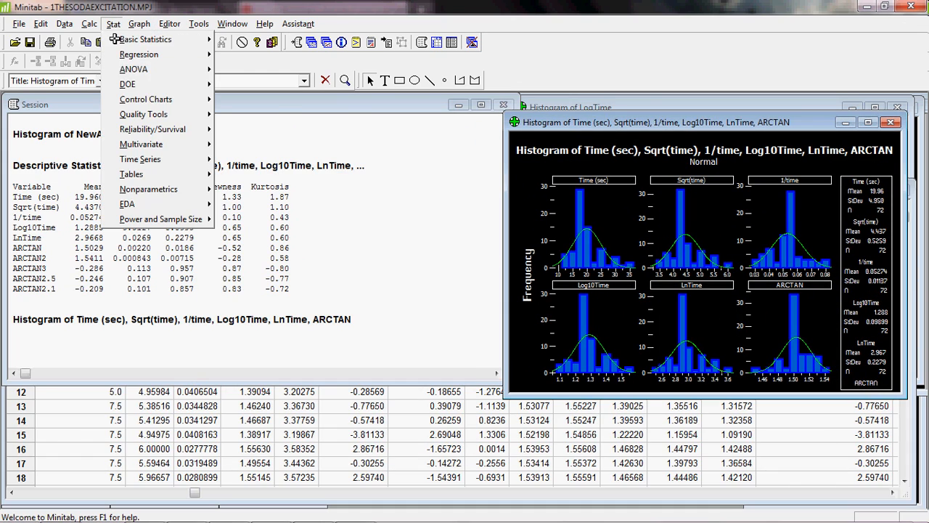
mouse_move(145, 69)
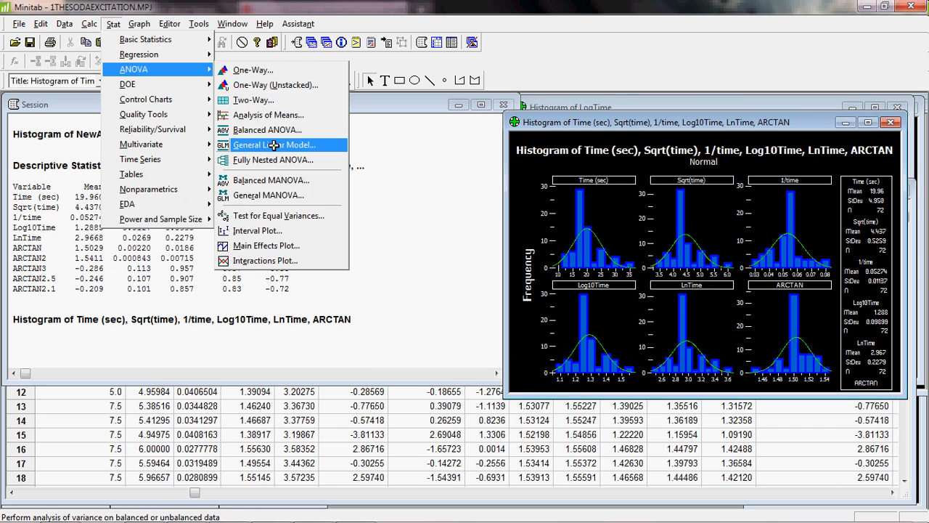
click(274, 145)
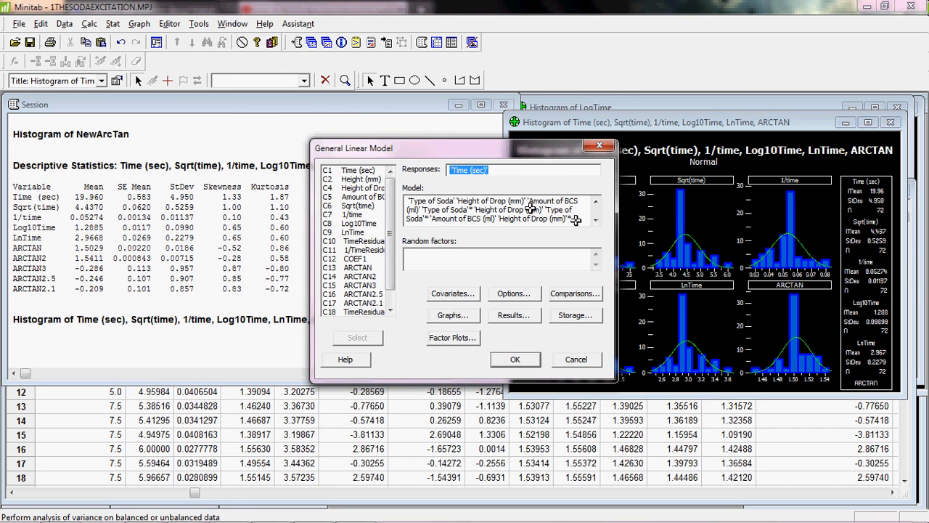
click(491, 174)
drag(491, 178, 392, 218)
scroll(392, 219, down, 1)
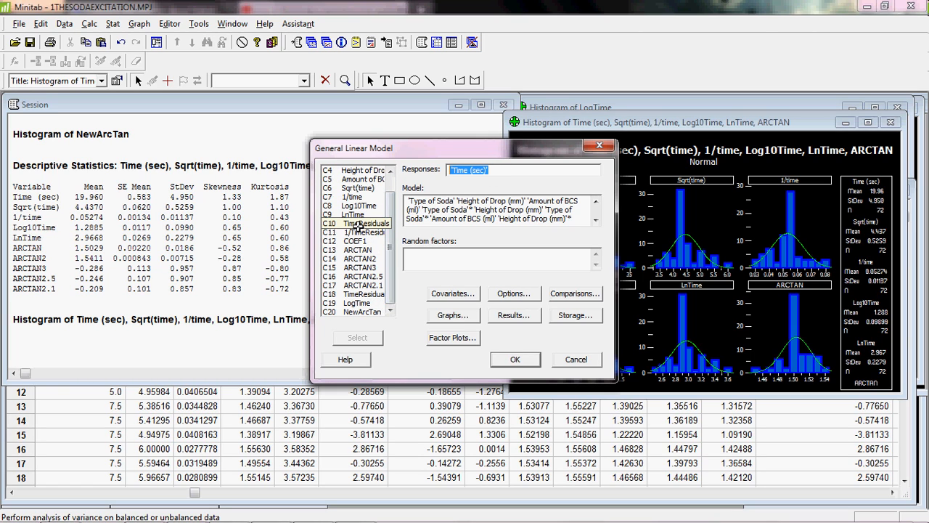
double_click(352, 197)
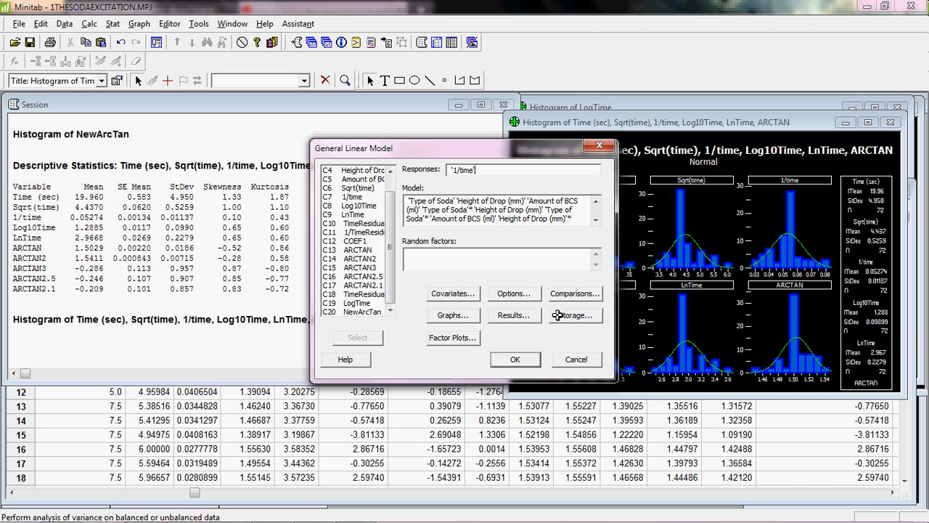
click(514, 315)
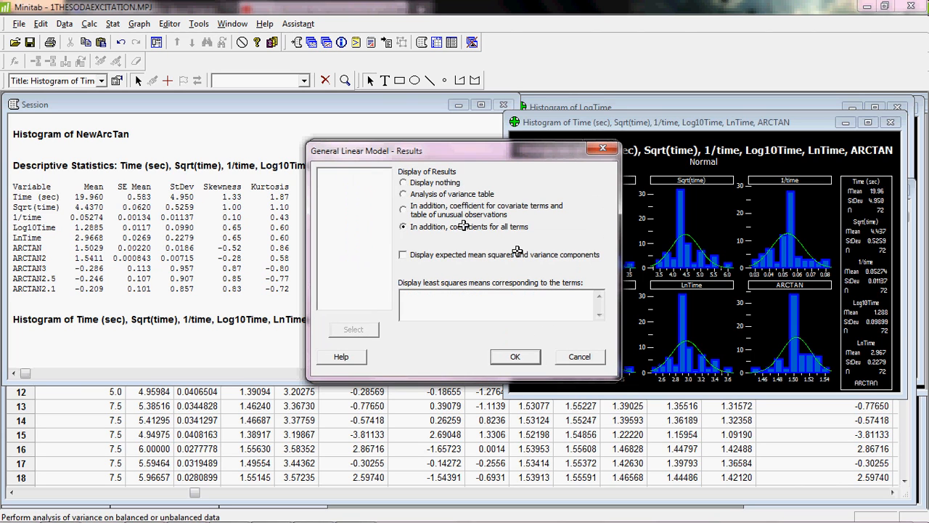
click(405, 209)
click(510, 354)
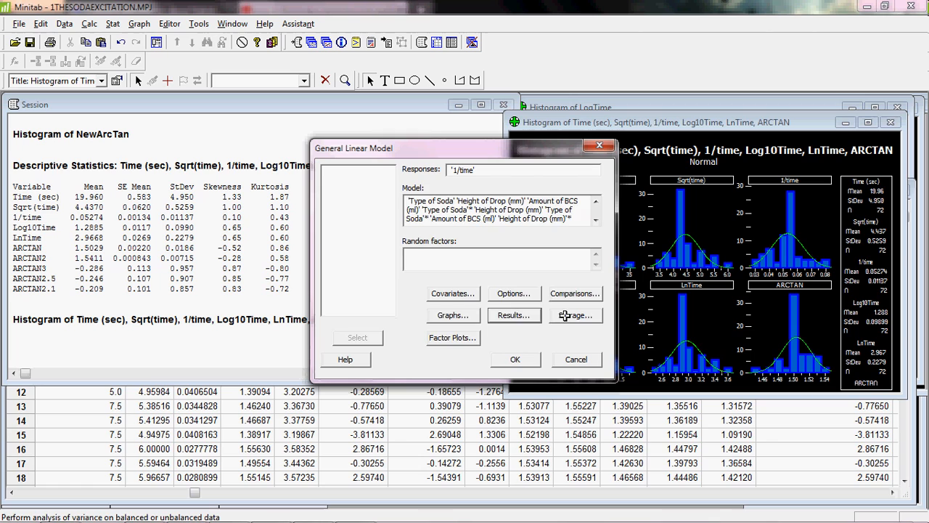
click(565, 315)
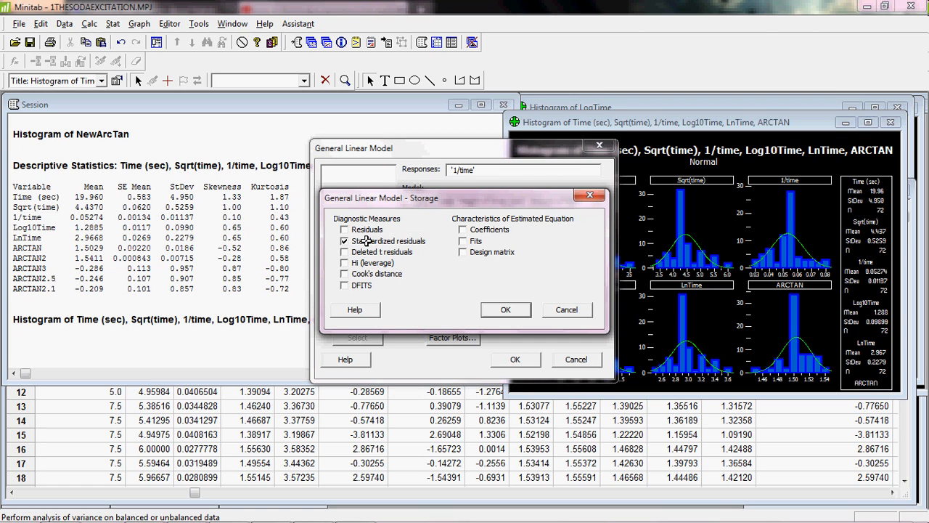
click(530, 310)
click(515, 355)
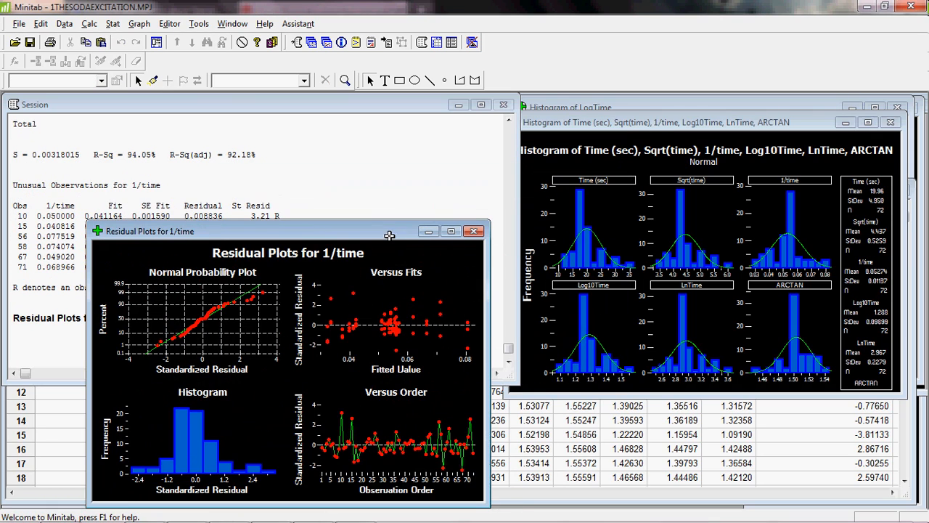
- Enlarge the Residual Plots for 1/time to examine them, then restore the window
drag(389, 236, 562, 137)
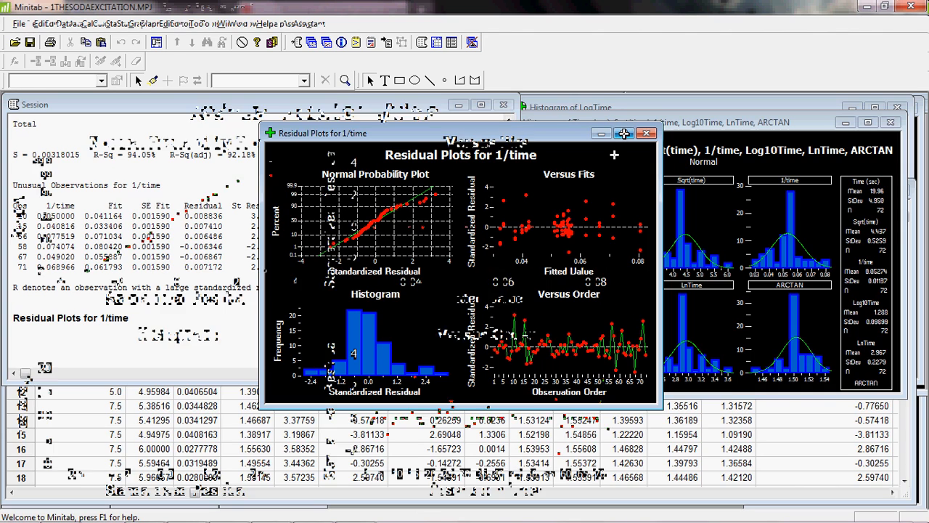
click(624, 134)
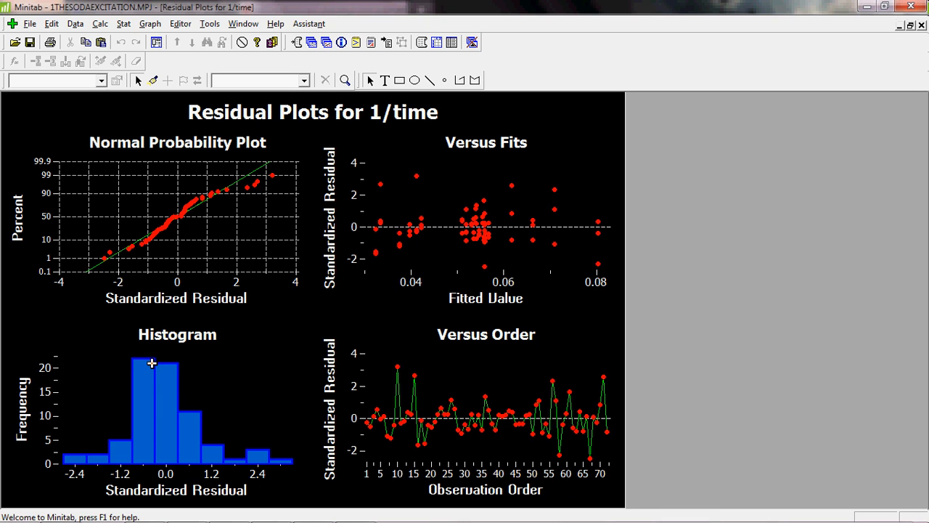
click(912, 26)
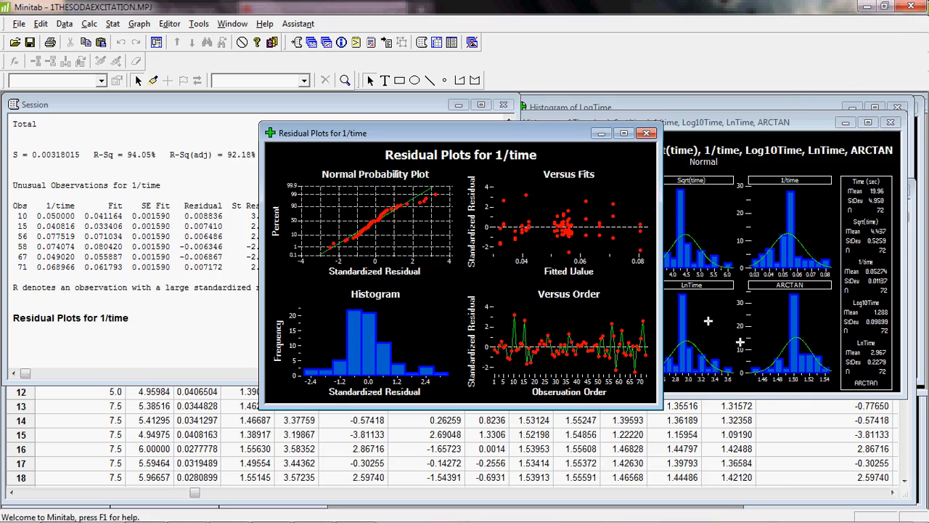
- Rename the stored standardized residuals column C21 to 1/time Residuals in the worksheet
click(796, 416)
click(890, 492)
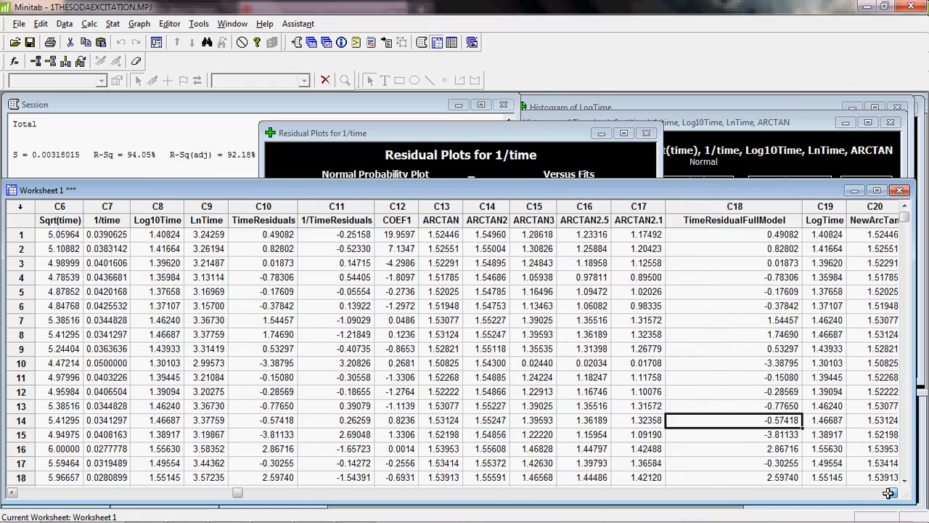
click(889, 493)
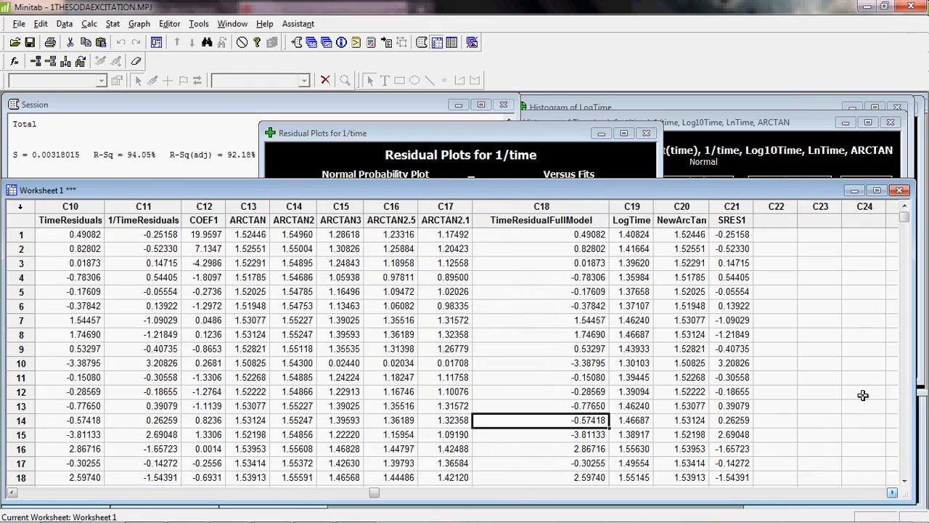
click(735, 221)
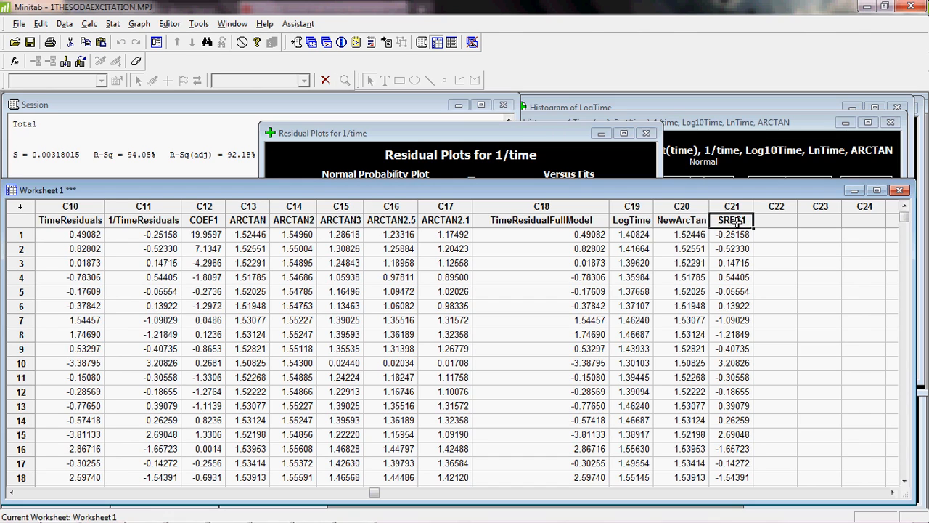
drag(737, 221, 699, 211)
text(1/time Residuals)
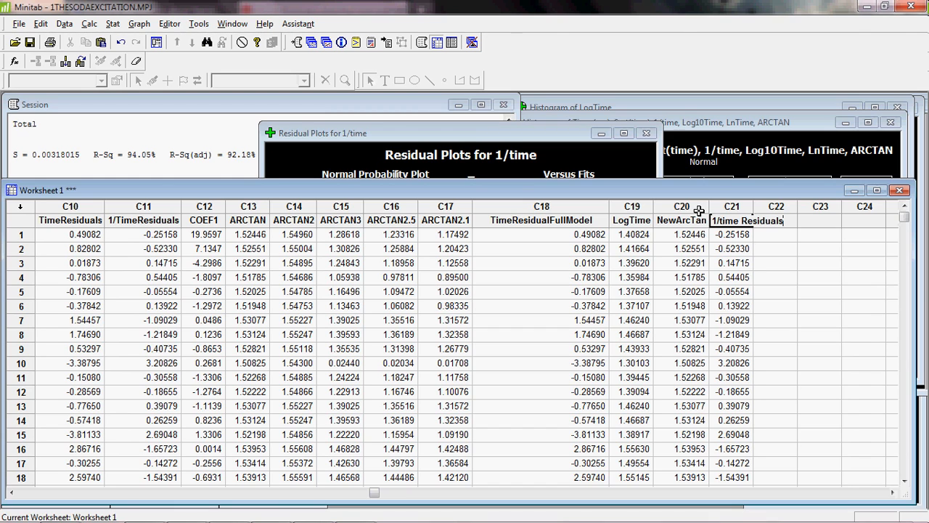
click(766, 247)
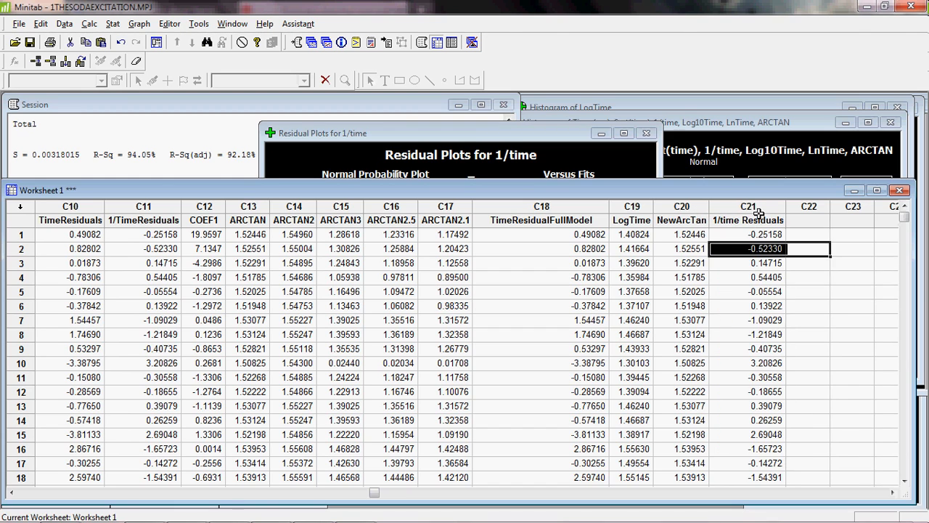
- Create histograms with fit of TimeResidualFullModel and 1/time Residuals together in one graph
click(139, 23)
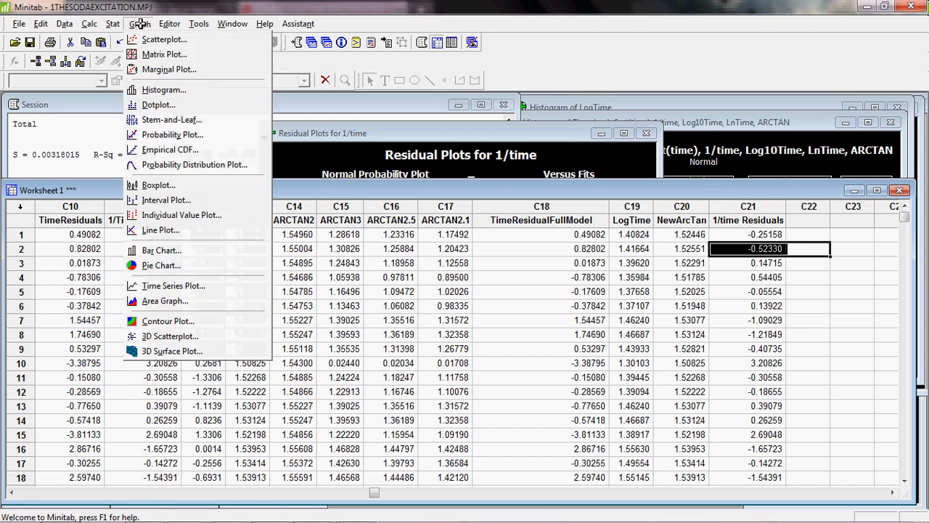
click(165, 89)
click(428, 218)
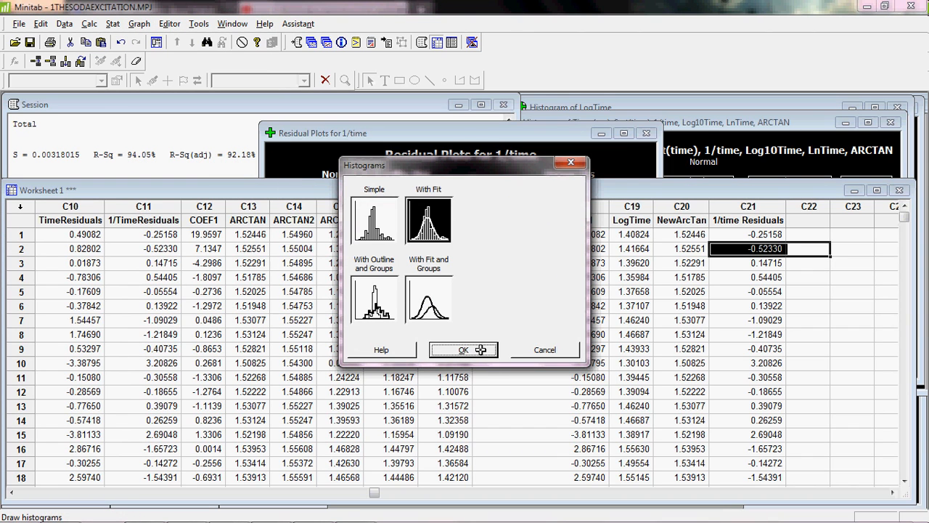
click(481, 350)
drag(382, 208, 380, 234)
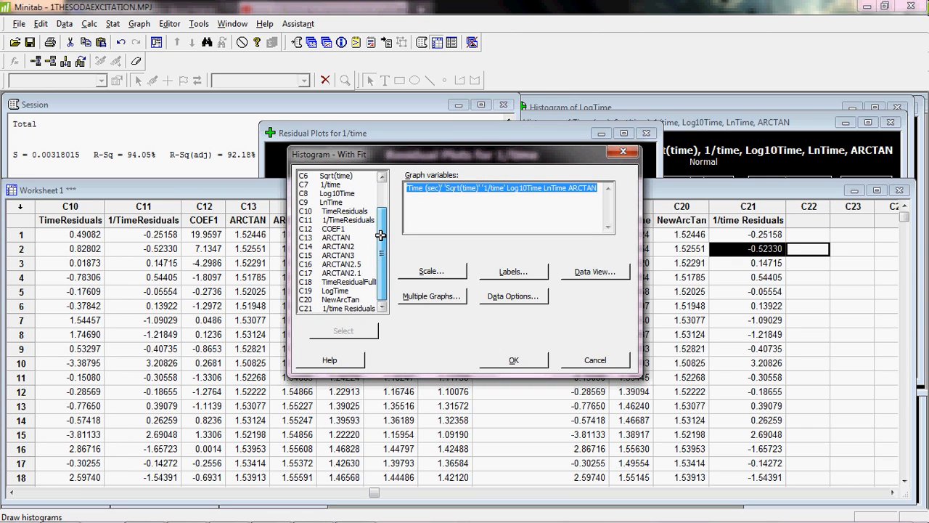
click(356, 282)
double_click(356, 281)
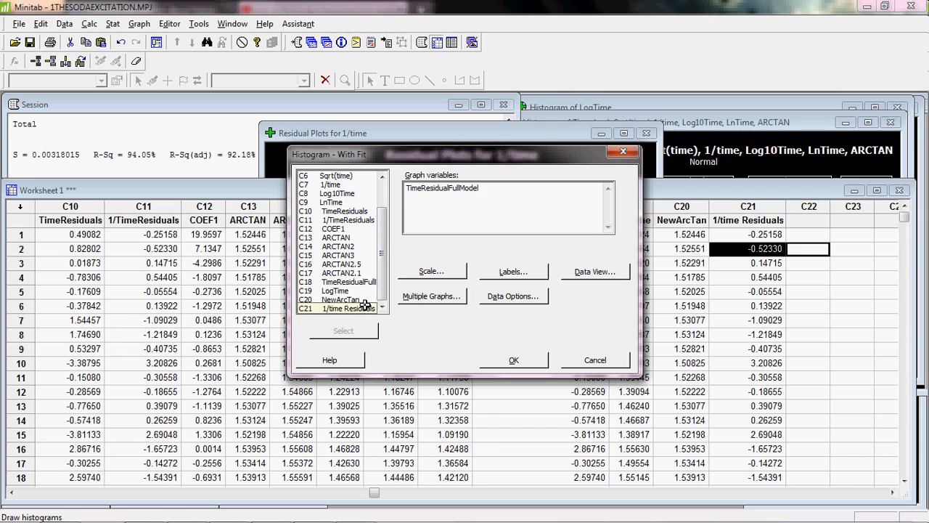
double_click(364, 305)
click(534, 359)
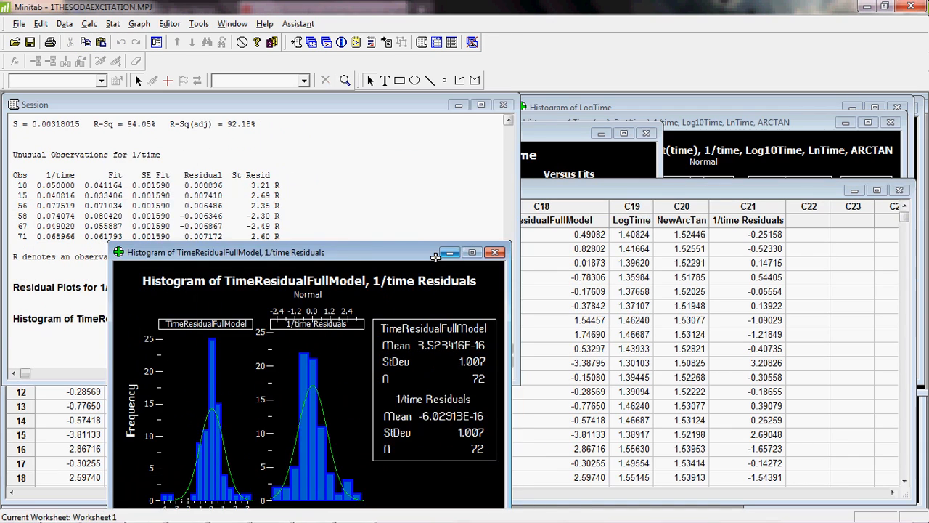
drag(435, 257, 431, 135)
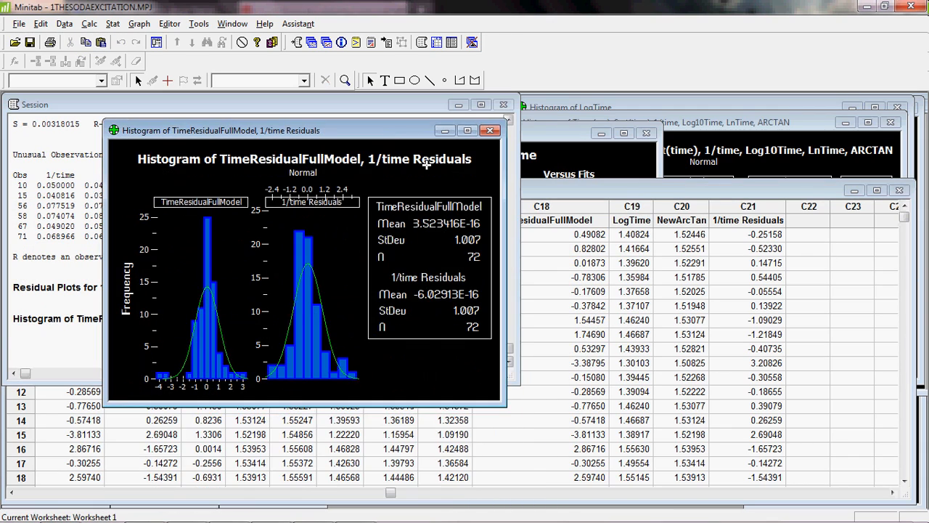
mouse_move(503, 404)
mouse_down()
mouse_move(473, 422)
mouse_move(493, 399)
mouse_up()
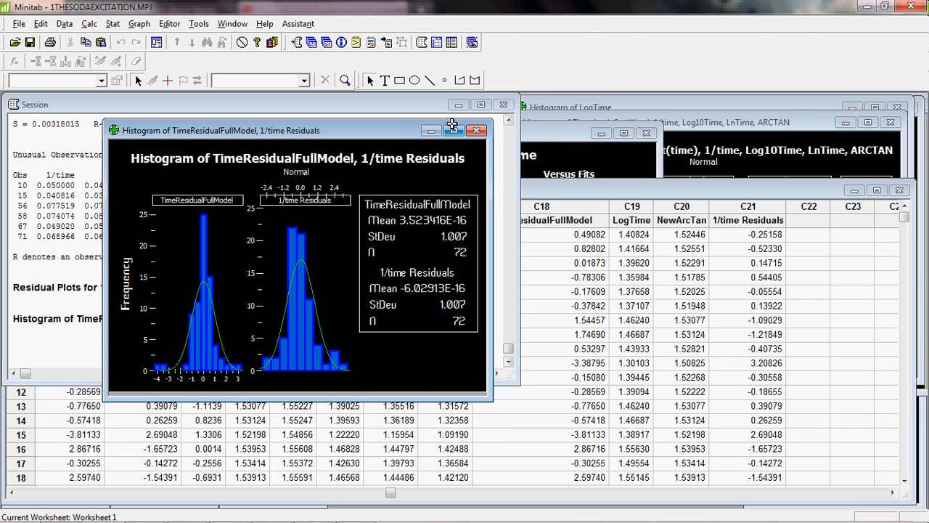
- Create a histogram with fit of TimeResiduals alone
click(140, 23)
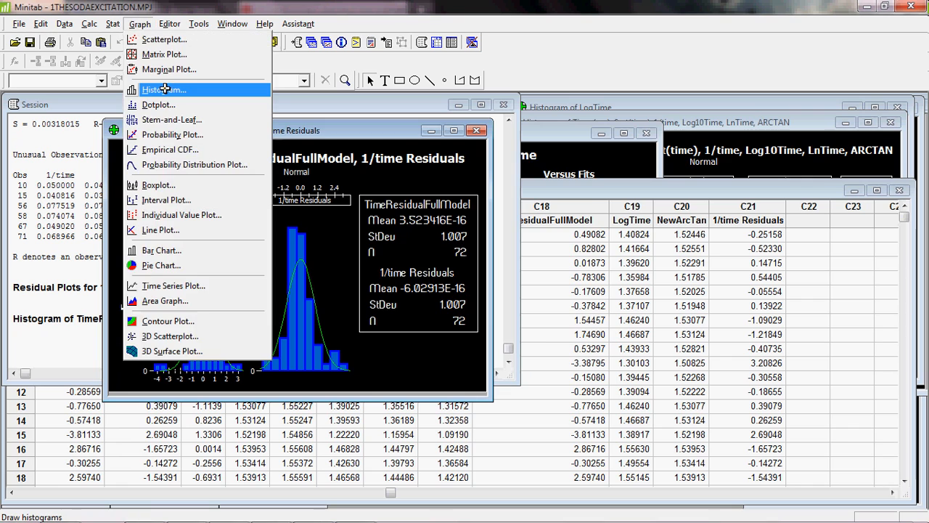
click(165, 89)
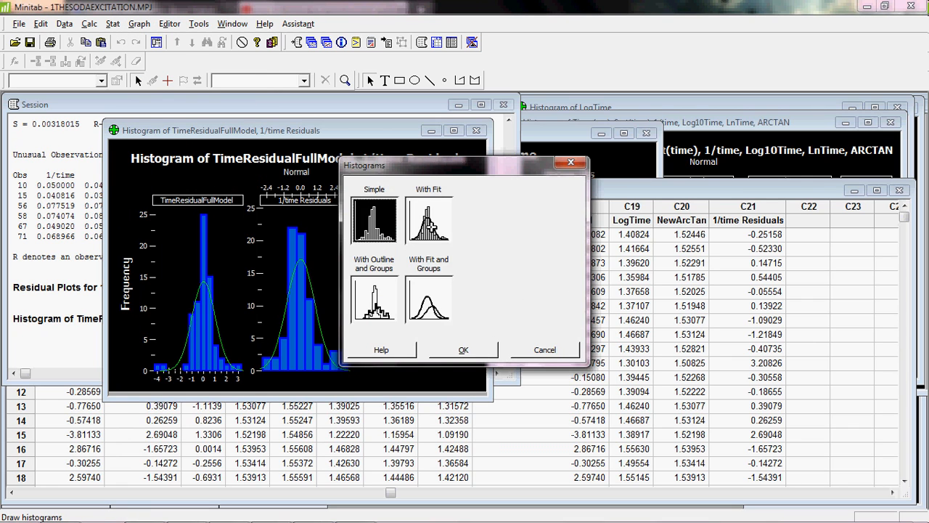
click(474, 354)
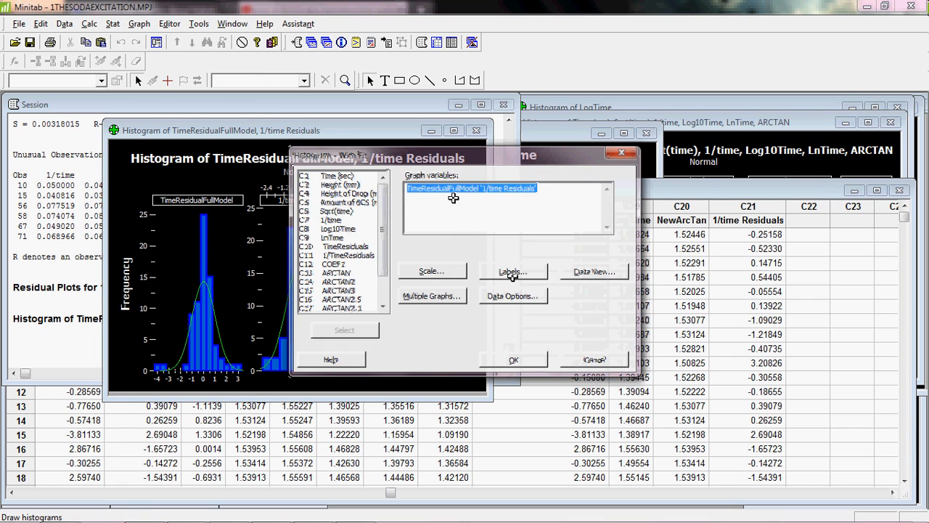
double_click(359, 246)
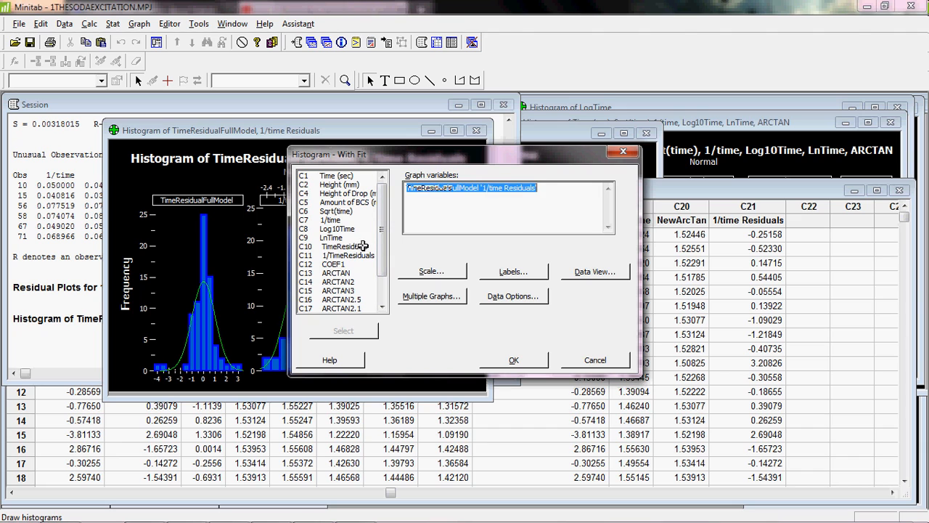
click(528, 360)
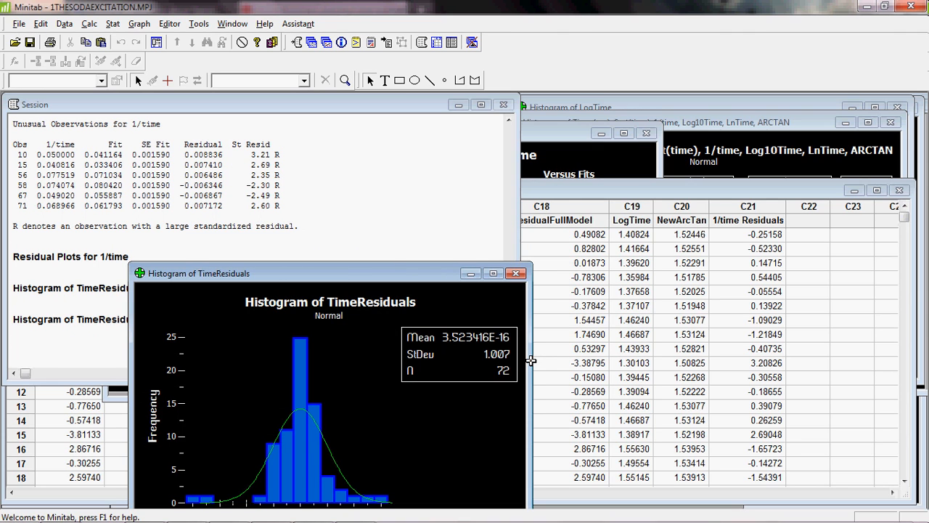
drag(286, 268, 180, 105)
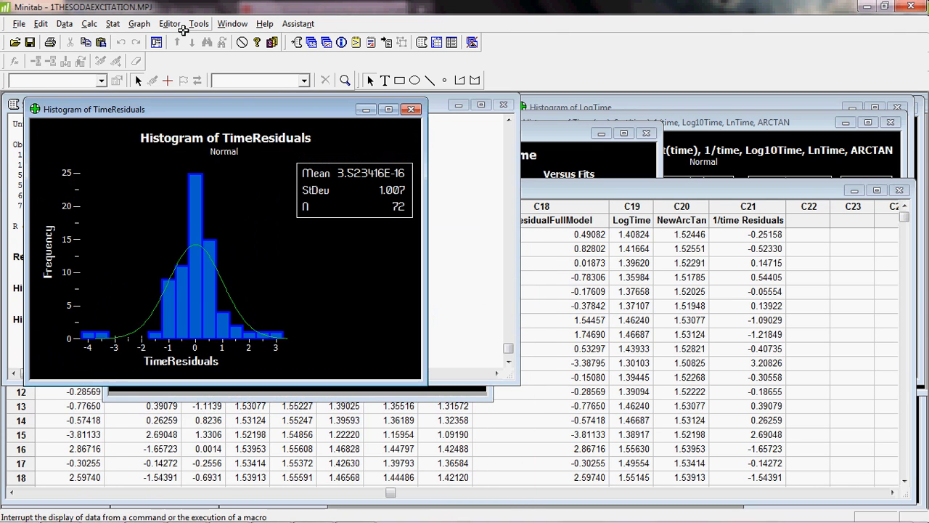
- Create a histogram with fit of 1/TimeResiduals
click(139, 23)
click(166, 92)
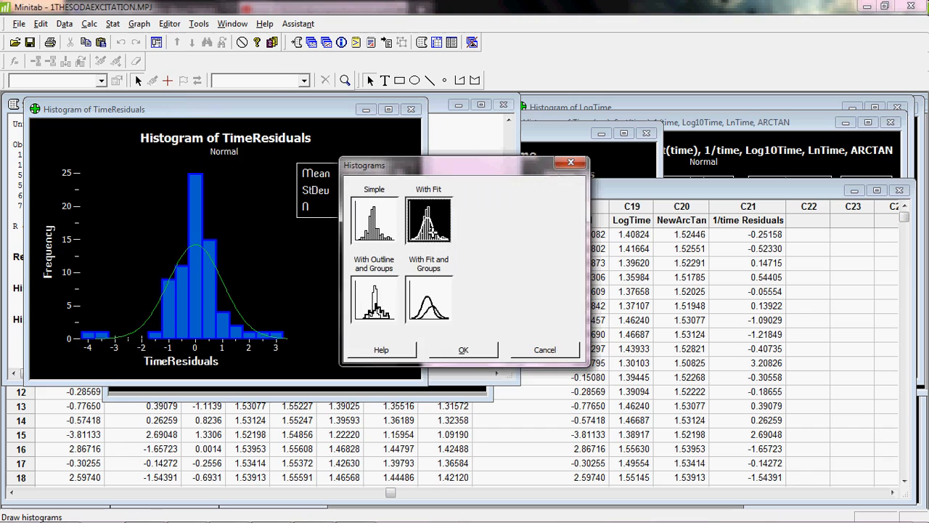
double_click(429, 227)
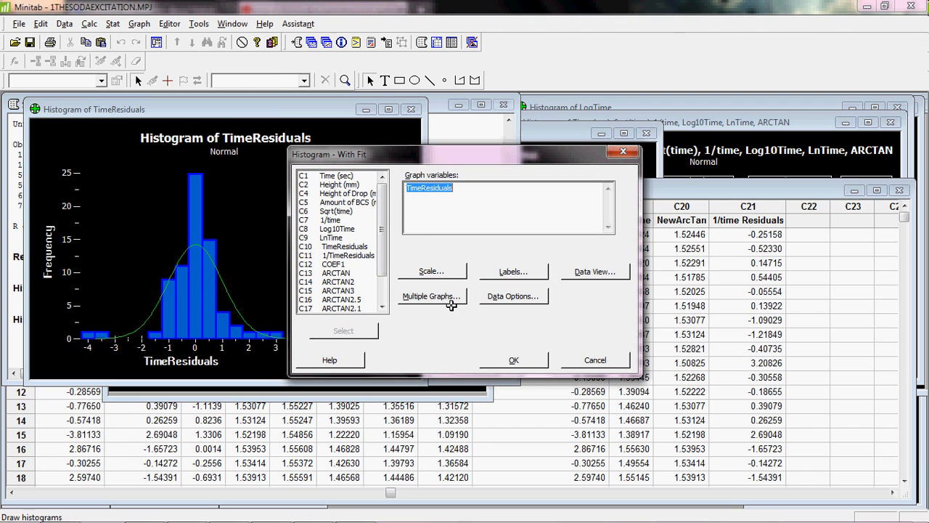
click(376, 255)
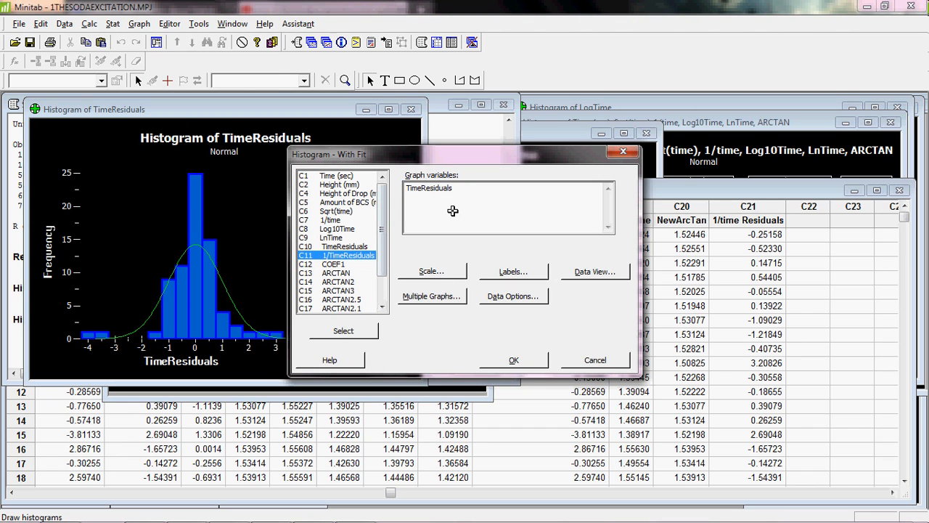
drag(453, 212, 368, 253)
double_click(368, 253)
click(514, 360)
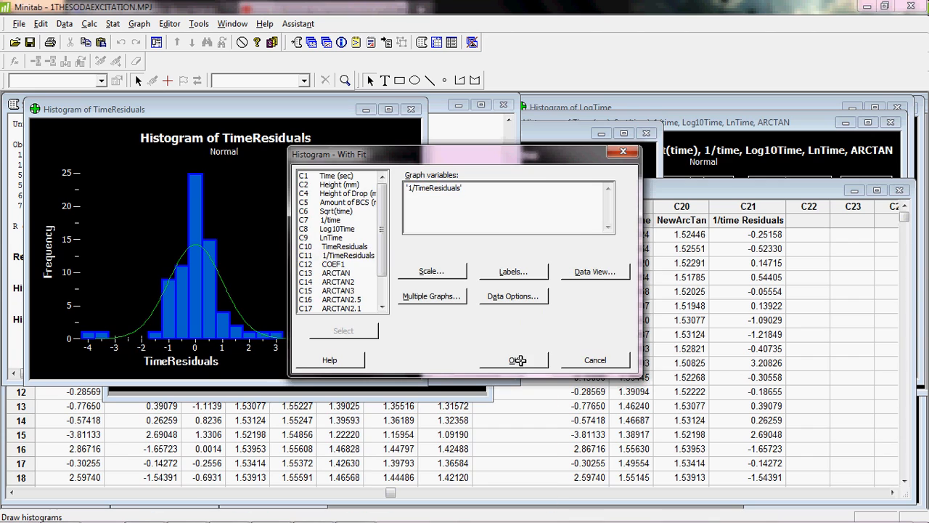
- Close the combined residual histogram and arrange the TimeResiduals and 1/TimeResiduals histograms side by side
drag(449, 294, 750, 117)
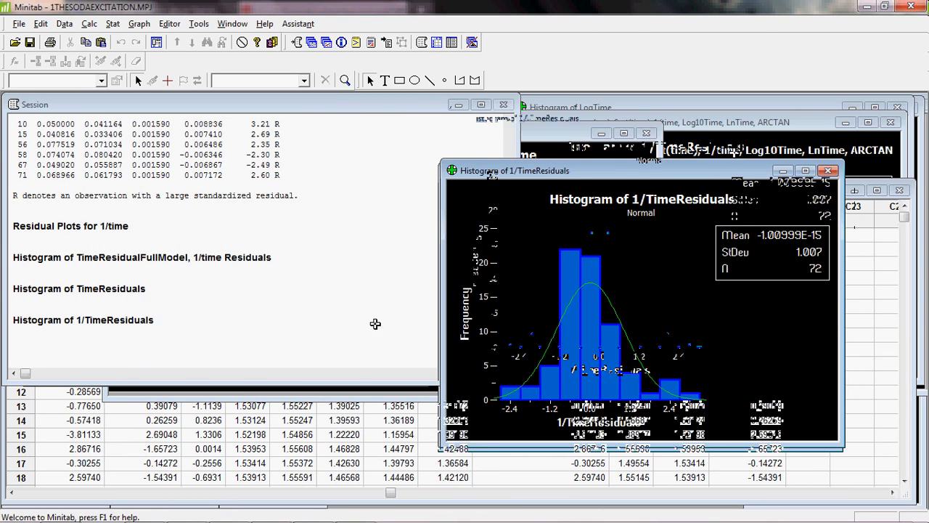
click(353, 380)
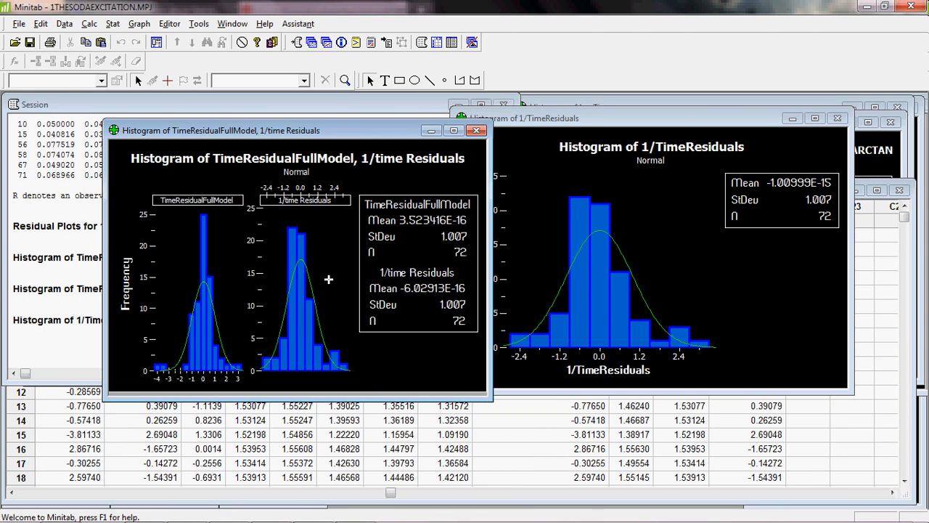
click(476, 131)
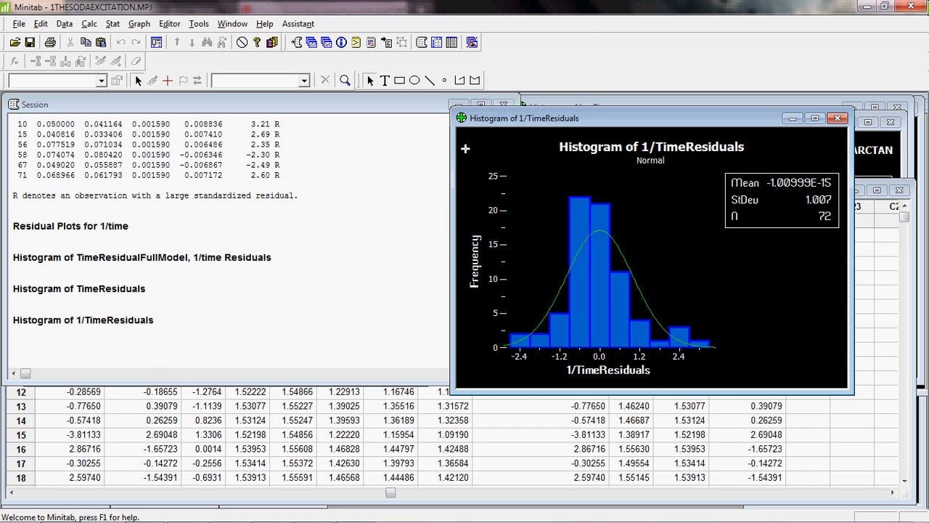
click(349, 372)
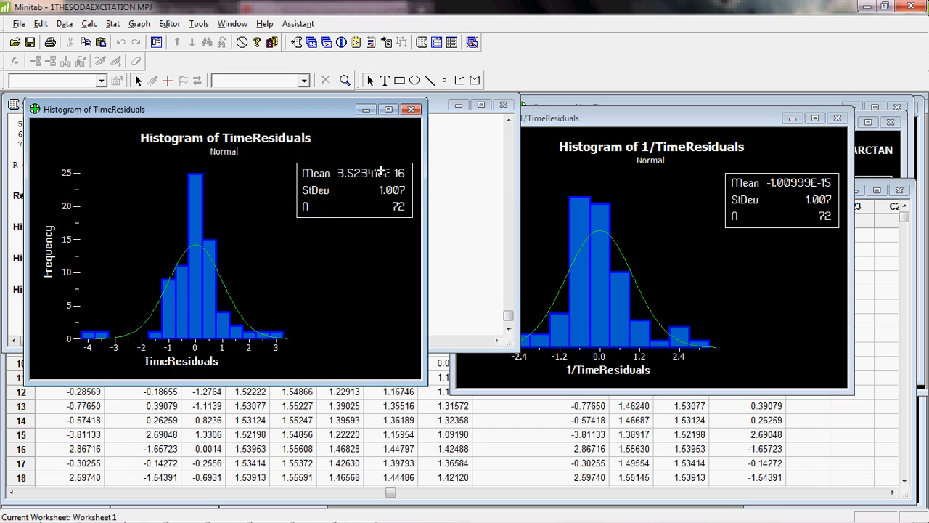
drag(423, 378, 451, 403)
click(848, 391)
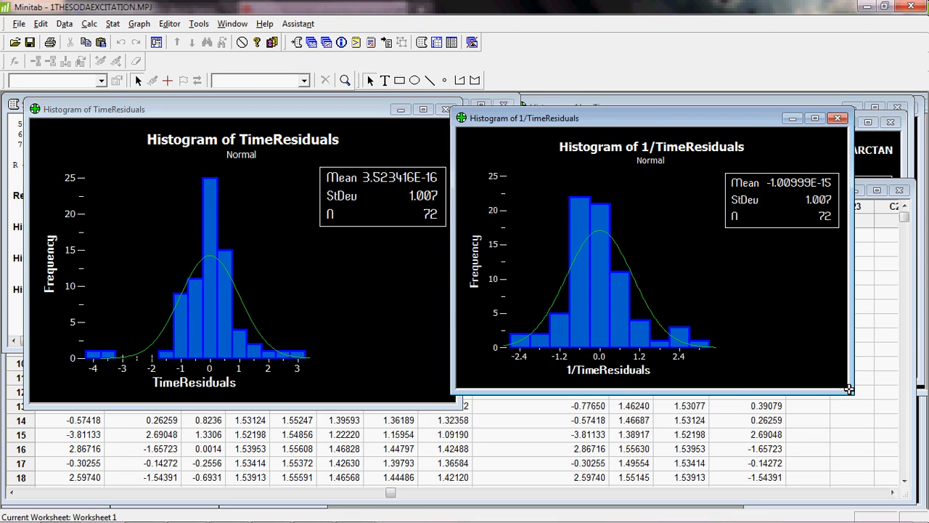
drag(847, 390, 869, 410)
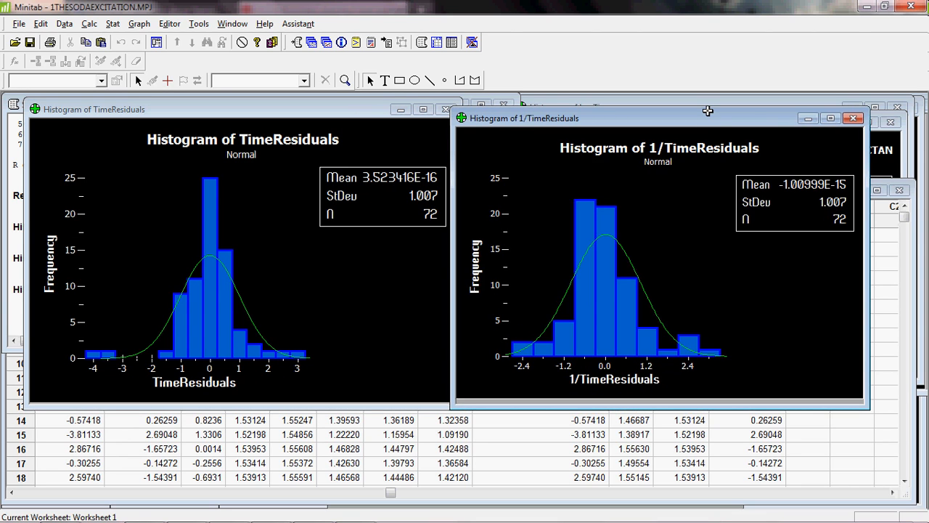
drag(708, 111, 719, 106)
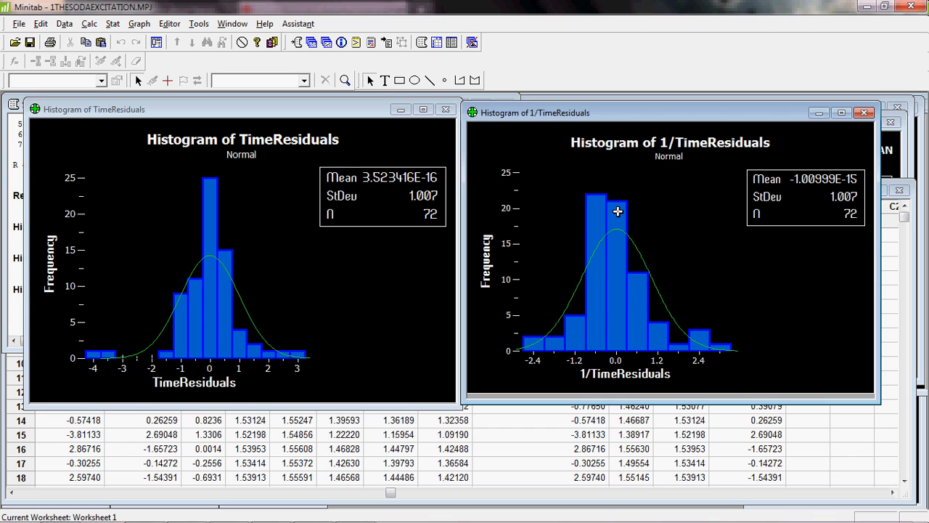
- Bring the Session window forward and scroll up through the 1/time model output to its R-Sq(adj) value
drag(292, 107, 710, 197)
click(373, 131)
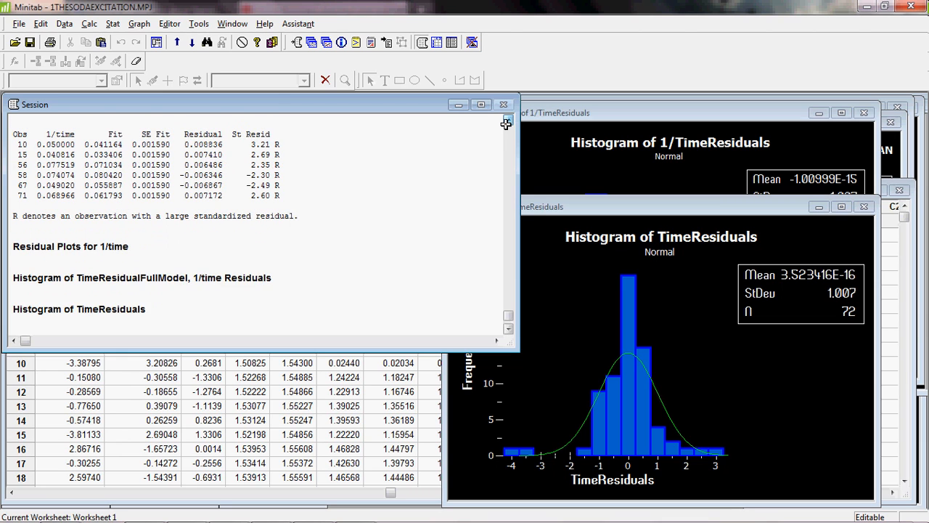
click(509, 121)
click(508, 121)
click(508, 122)
click(507, 122)
double_click(293, 212)
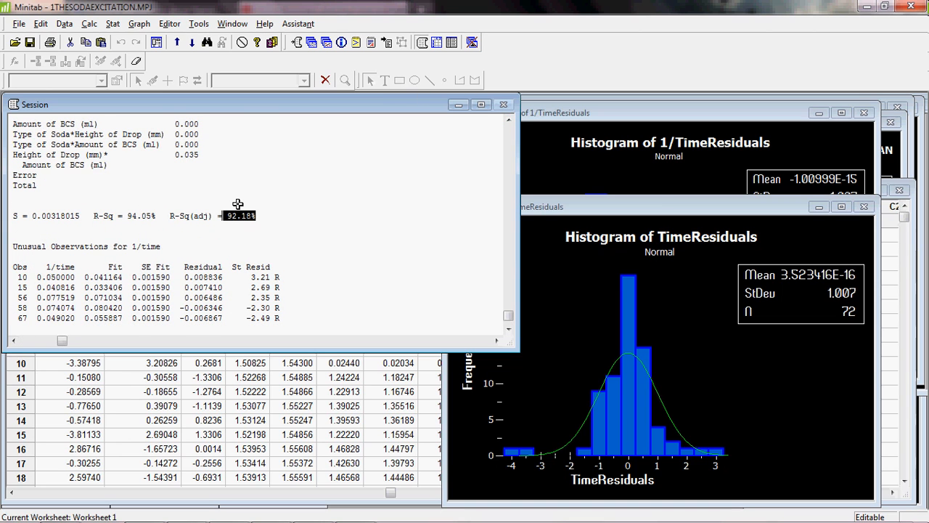
click(507, 122)
click(506, 121)
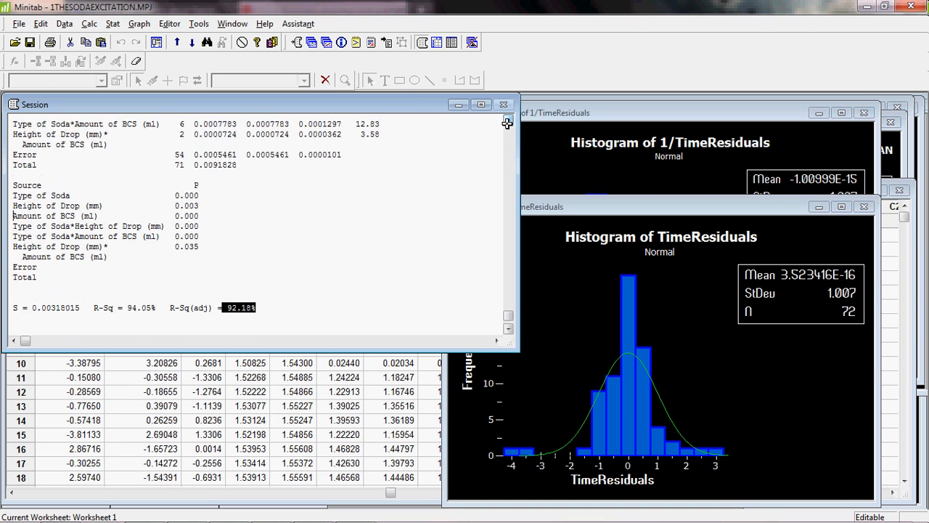
click(507, 121)
click(506, 121)
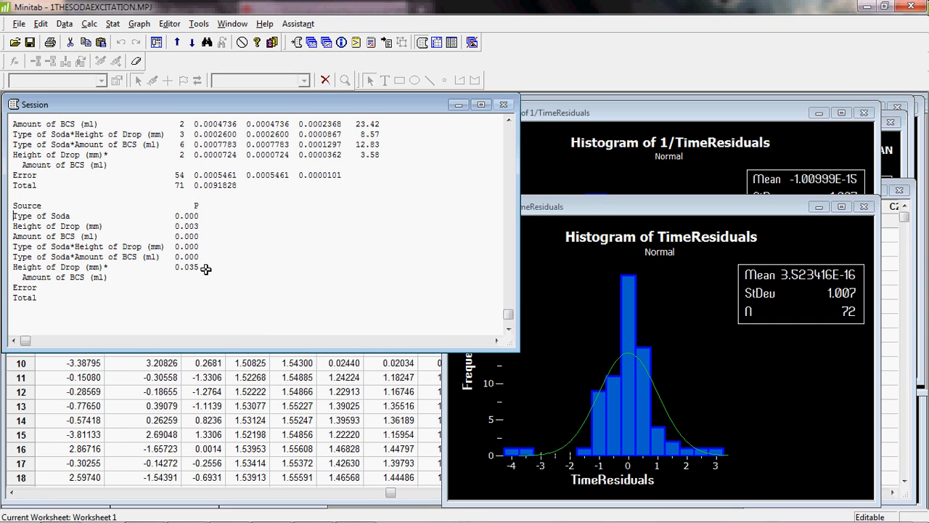
- Highlight the significant terms' p-values in the 1/time analysis of variance table
drag(201, 268, 175, 268)
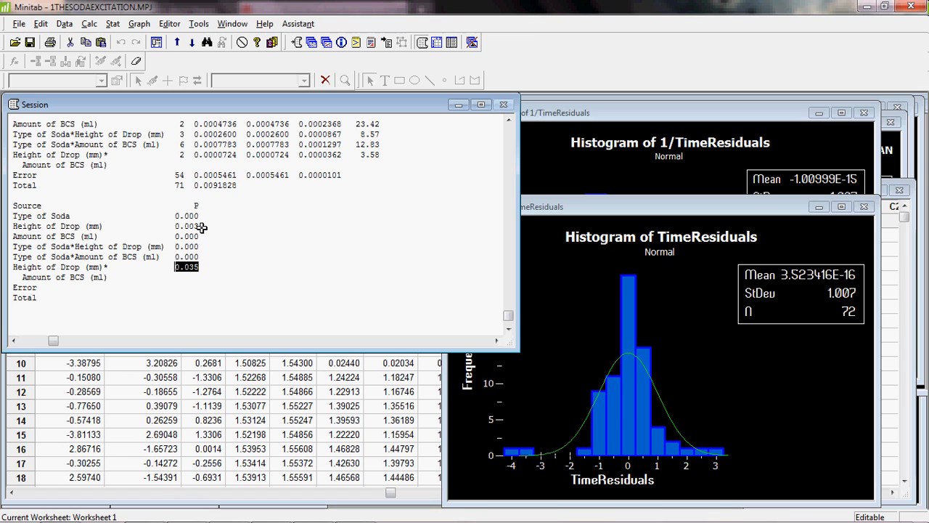
drag(206, 227, 12, 226)
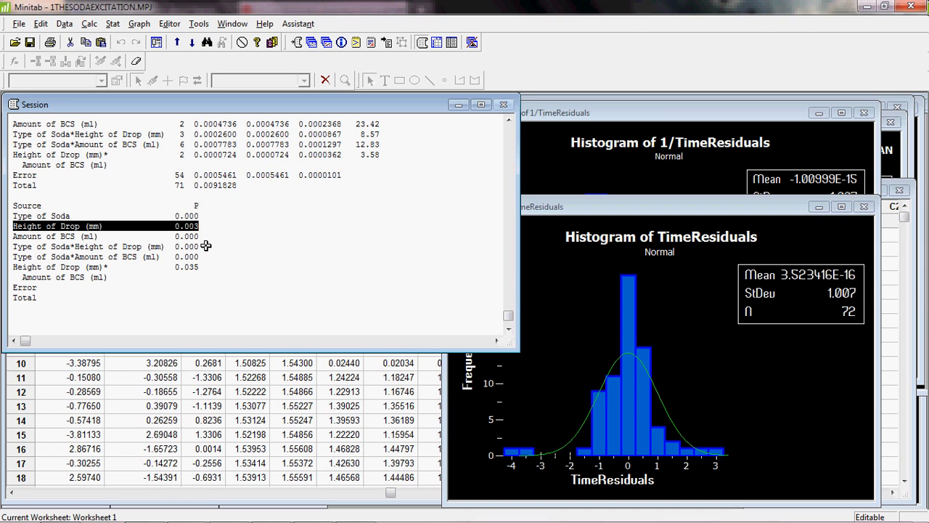
drag(206, 247, 11, 247)
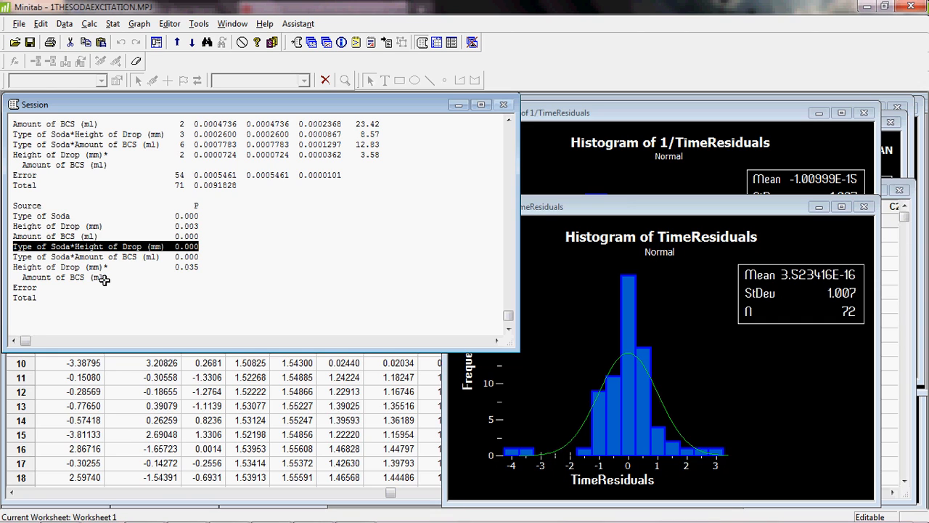
- Rearrange the TimeResiduals and 1/TimeResiduals histograms side by side over the Session window
click(626, 208)
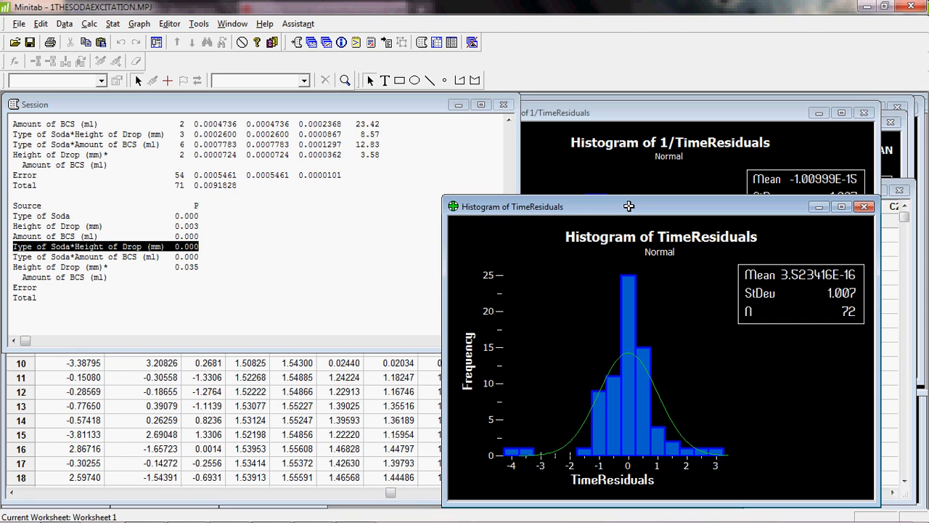
drag(628, 207, 403, 111)
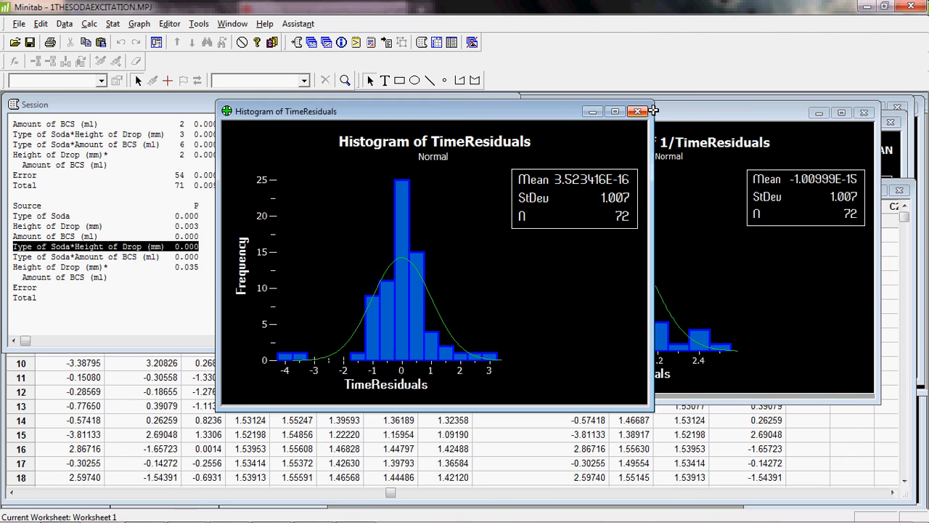
click(724, 182)
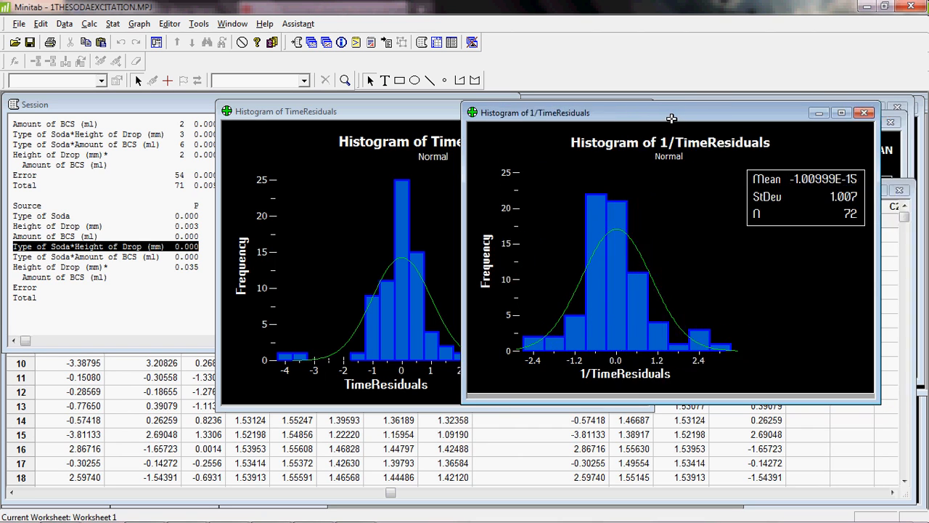
drag(671, 118, 719, 114)
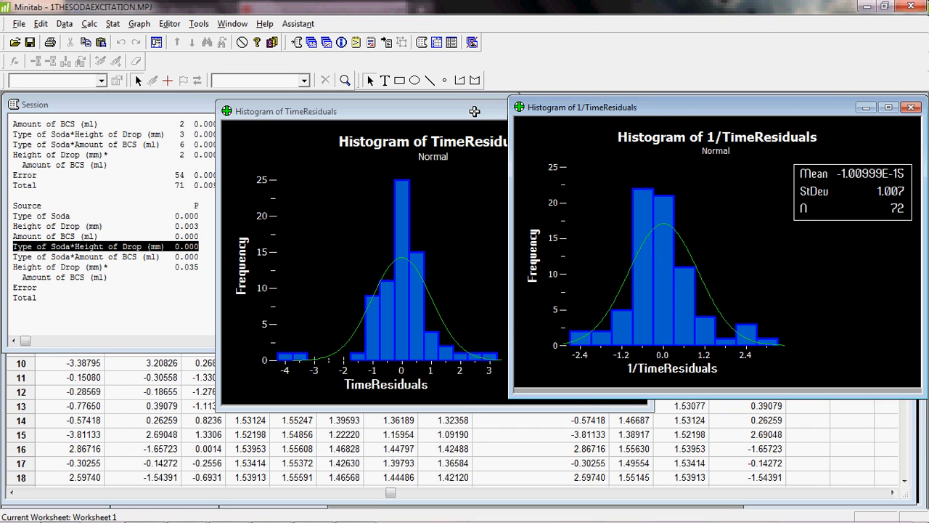
drag(466, 113, 441, 107)
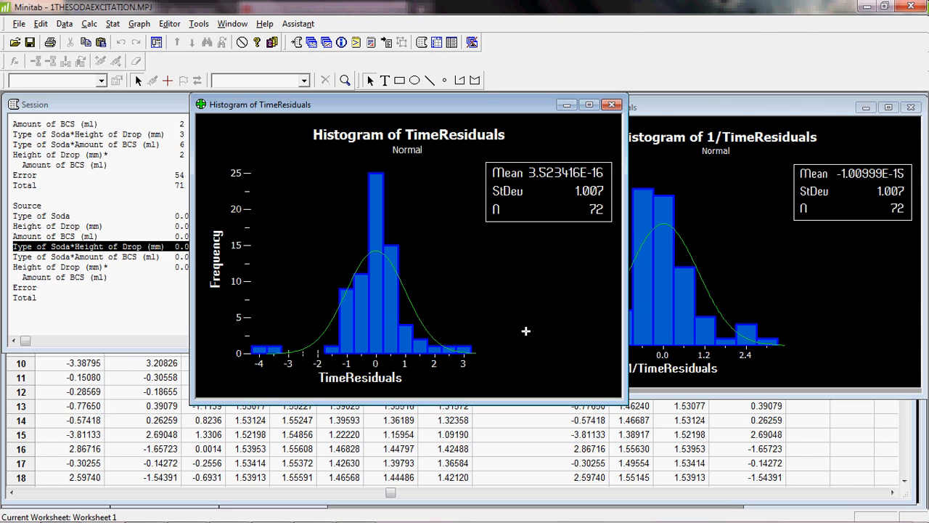
- Activate the Boxplot of Time (sec) window from the full window list and maximize it
click(234, 24)
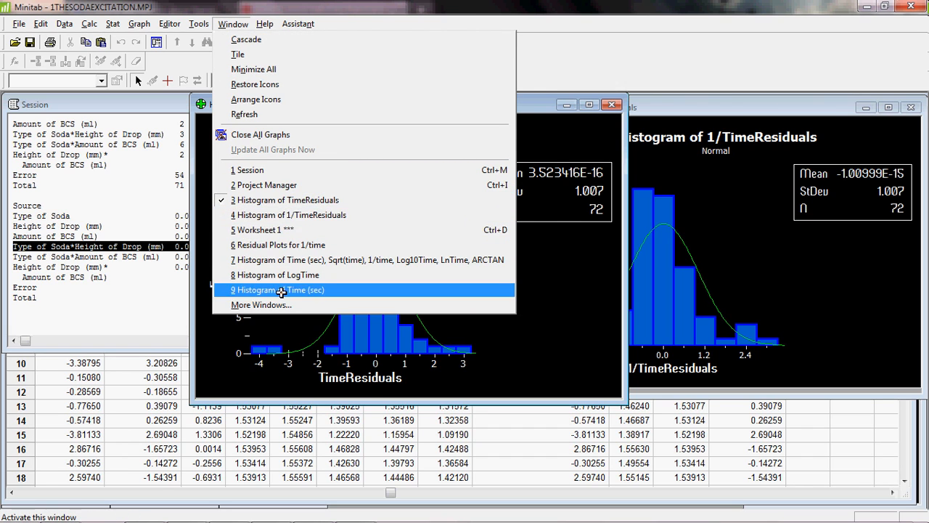
click(279, 305)
click(434, 305)
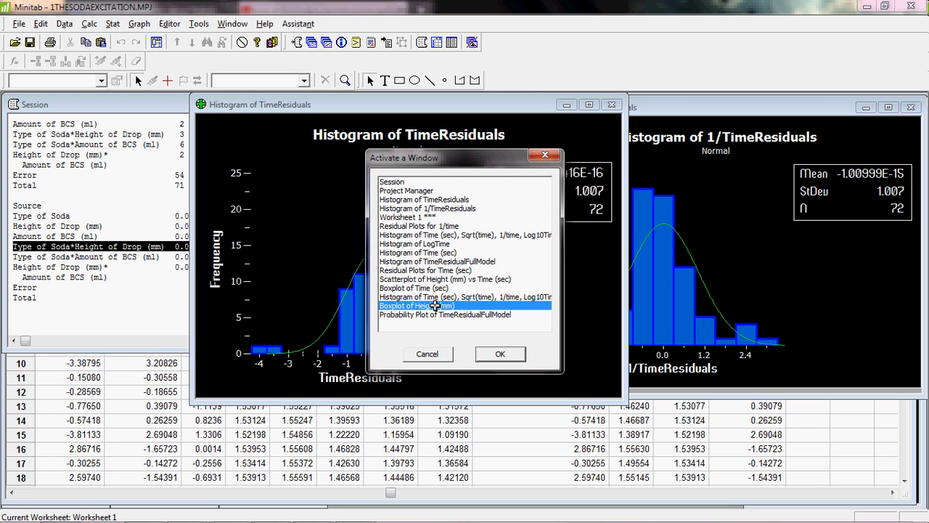
double_click(435, 288)
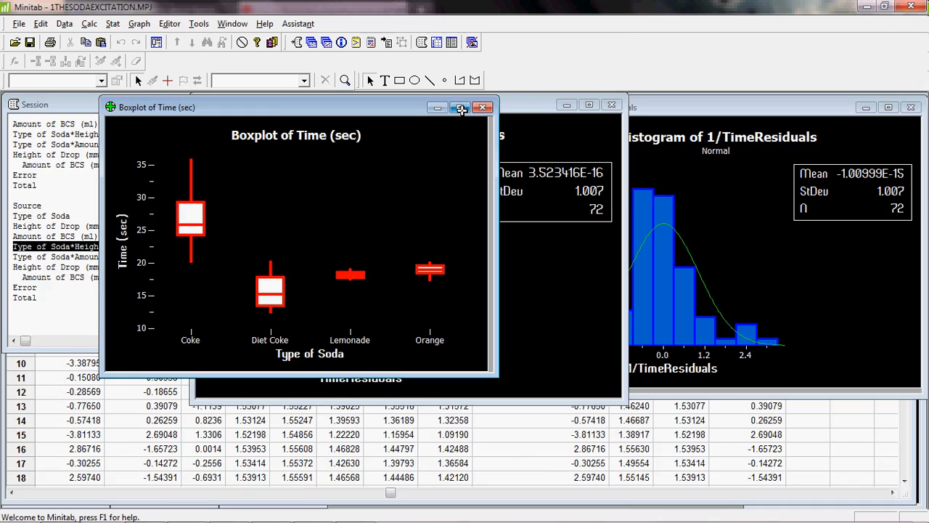
click(460, 106)
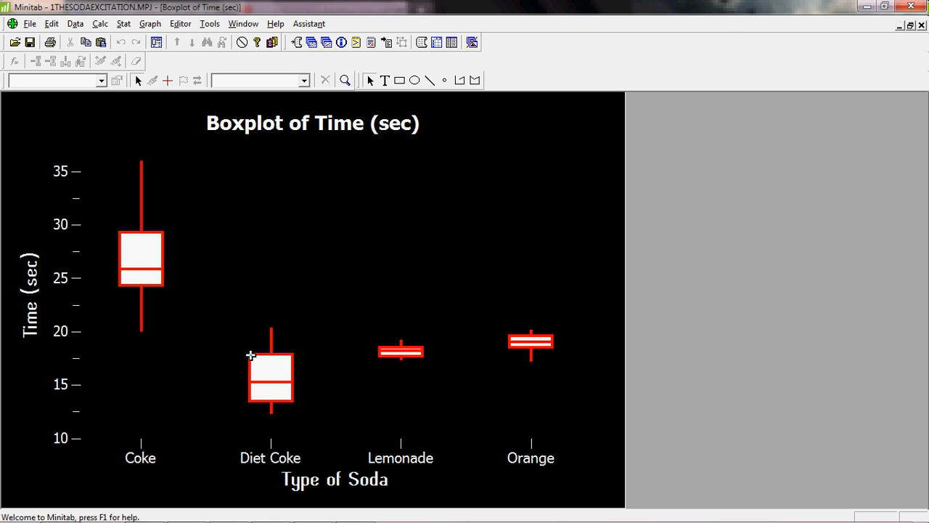
mouse_move(251, 356)
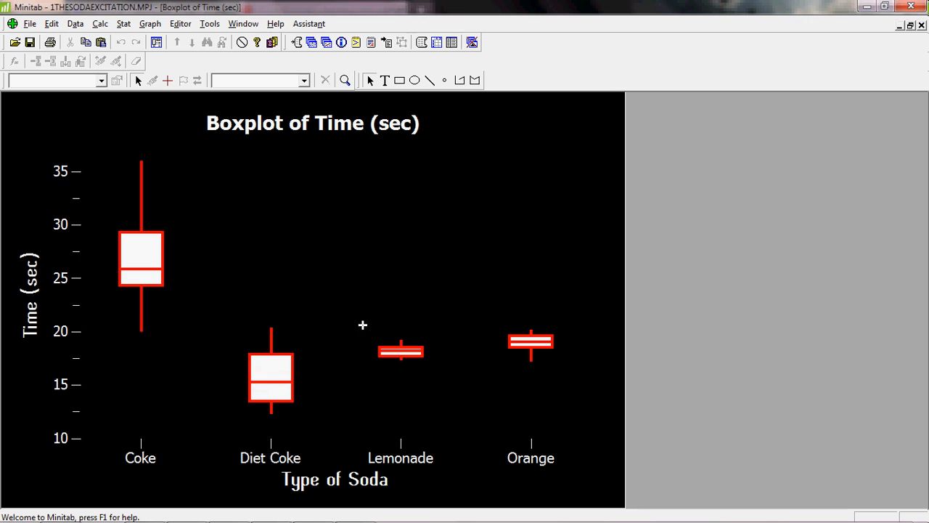